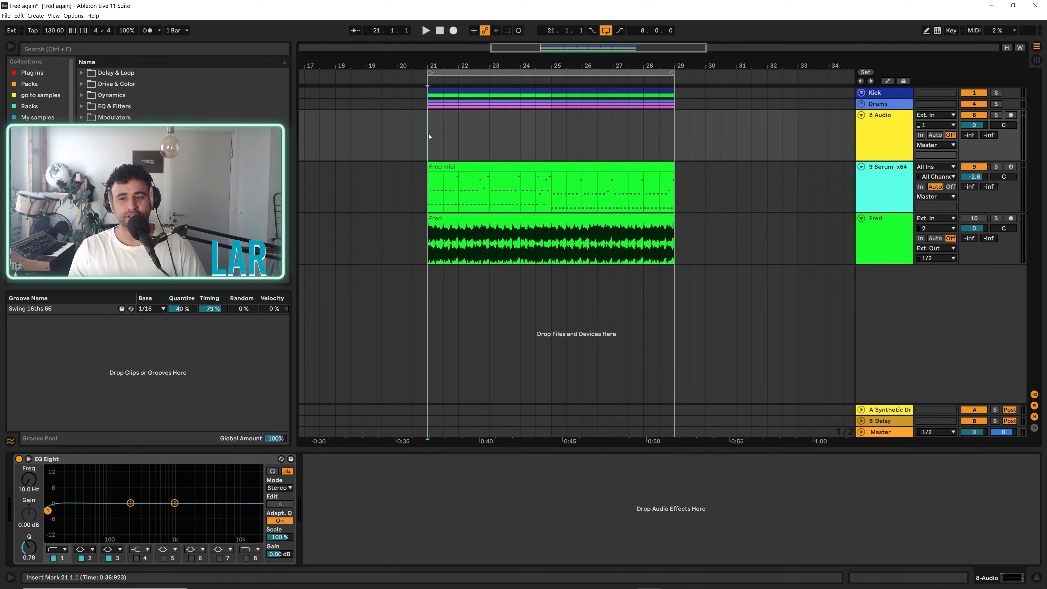
Solo the 9 Serum_x64 track and listen to the Fred midi part from bar 21.
key(space)
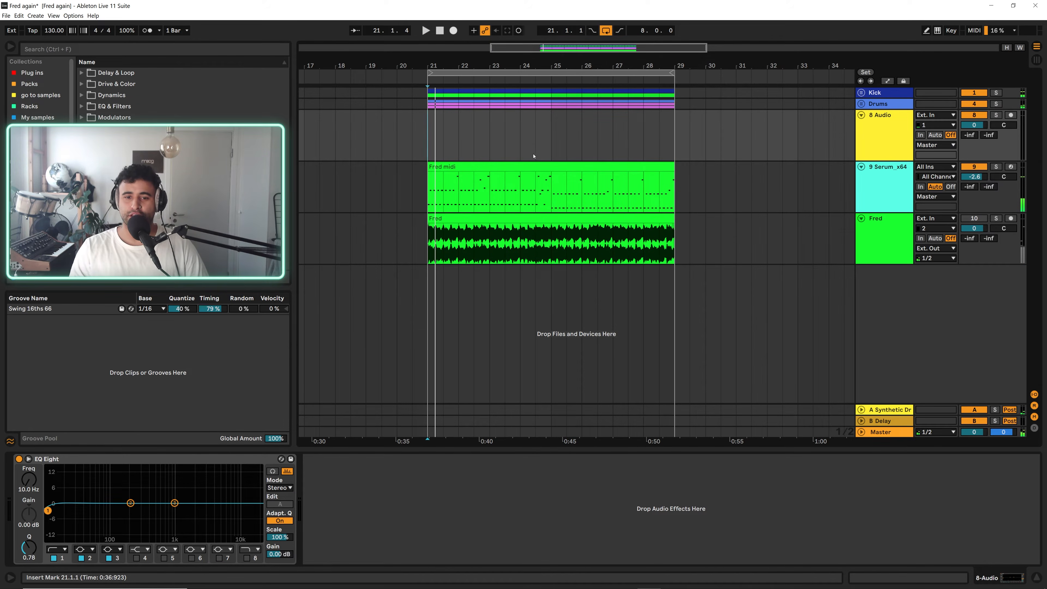
click(429, 199)
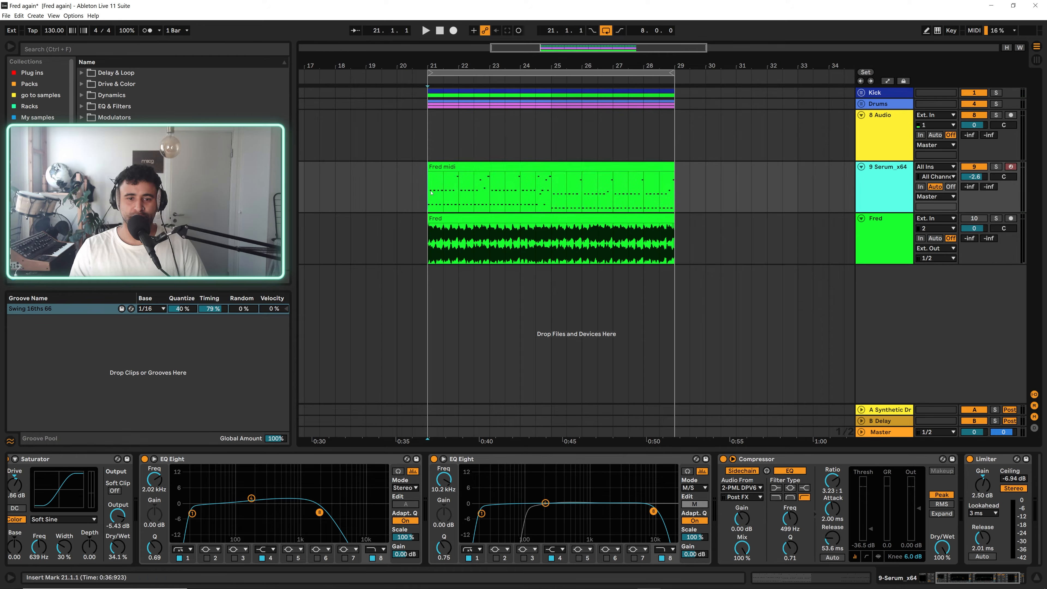
click(996, 166)
key(space)
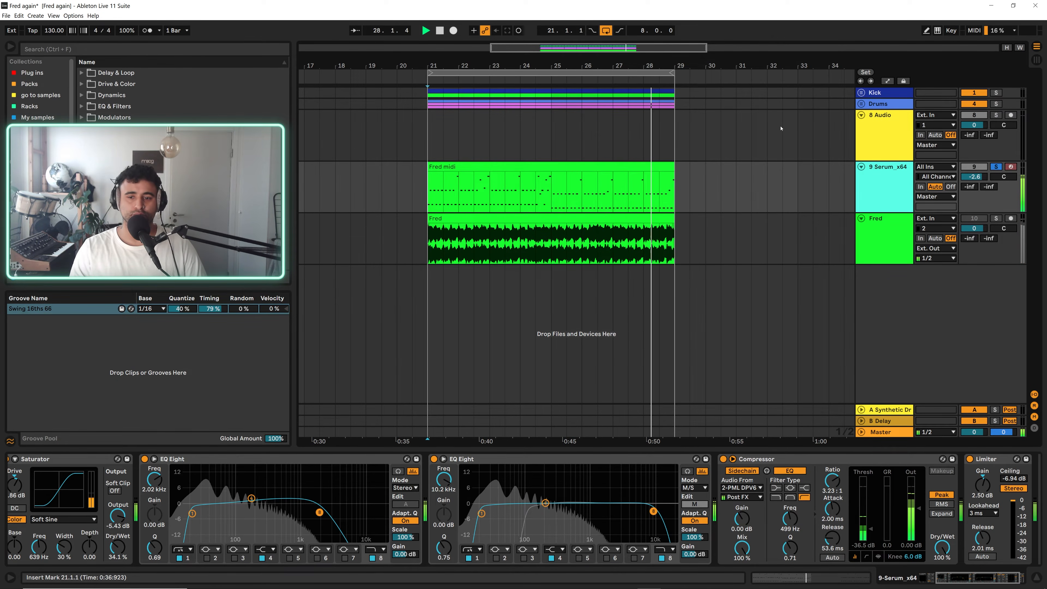
key(space)
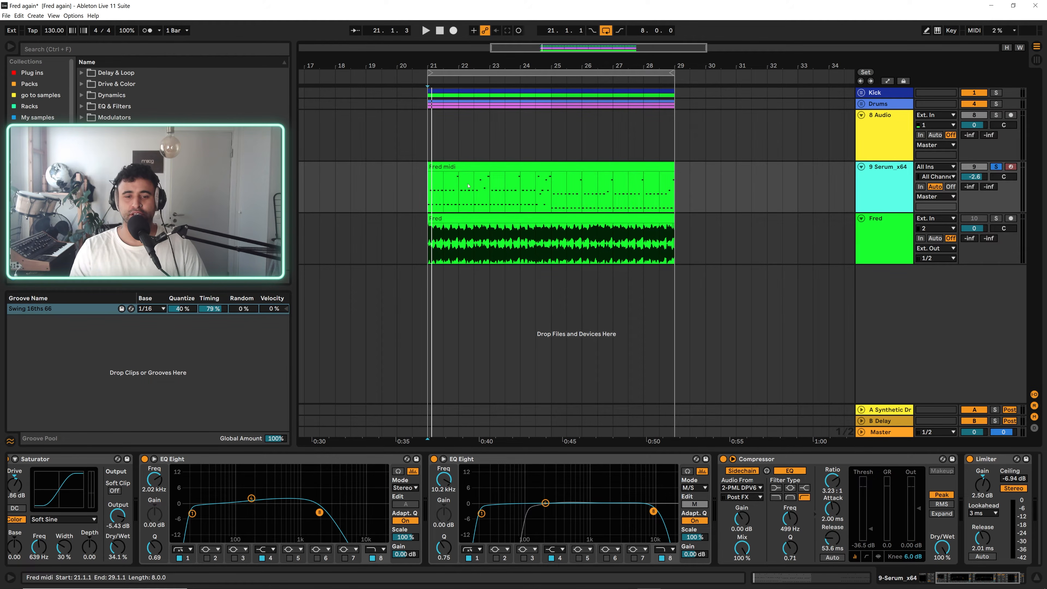
Check the Swing 16ths 66 groove and the Extract Groove(s) option available for the Fred audio clip.
click(96, 308)
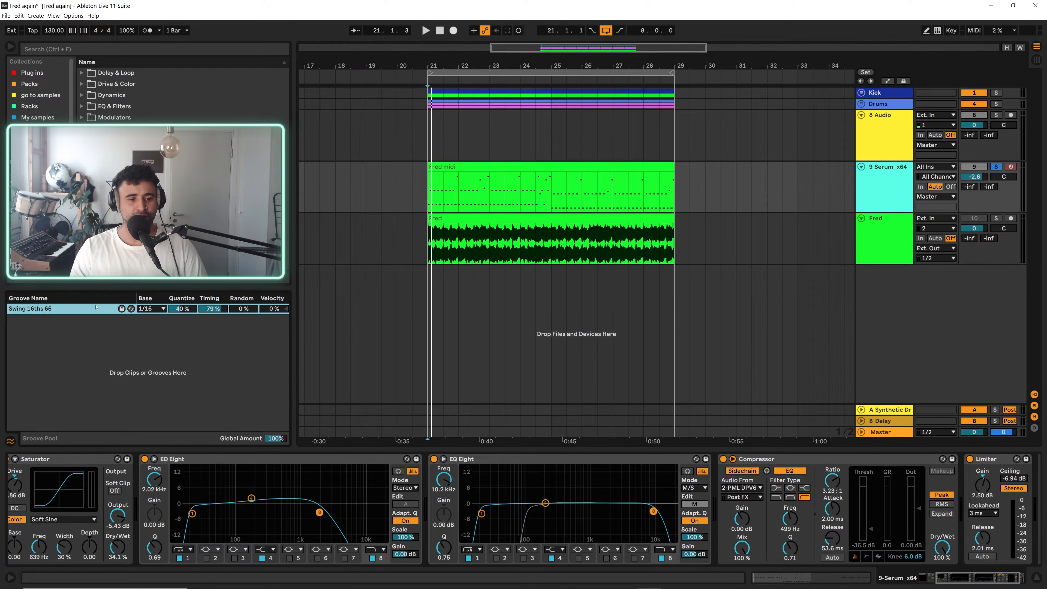
click(527, 165)
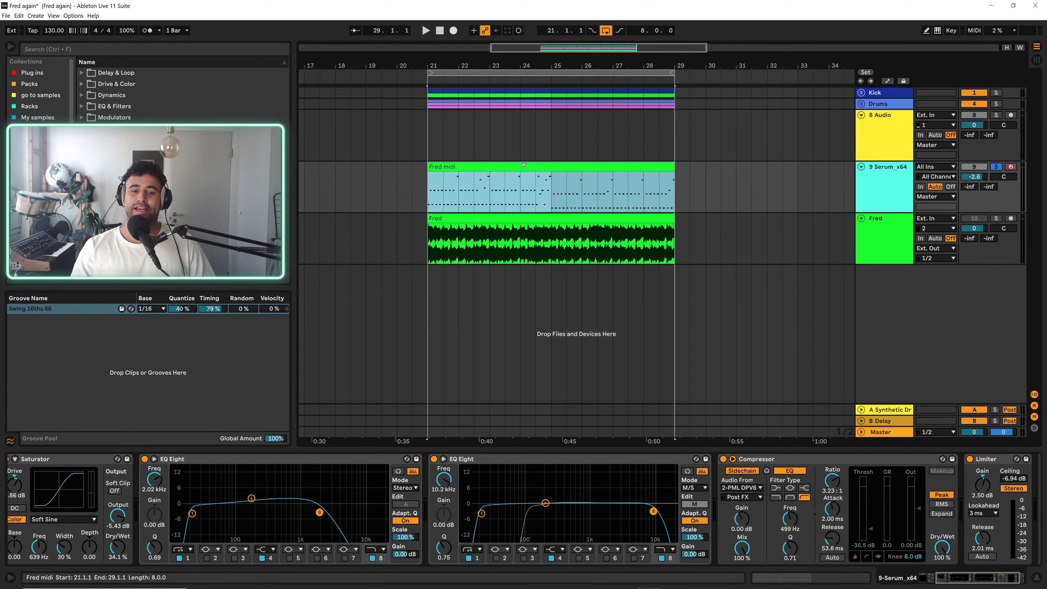
click(463, 219)
right_click(463, 217)
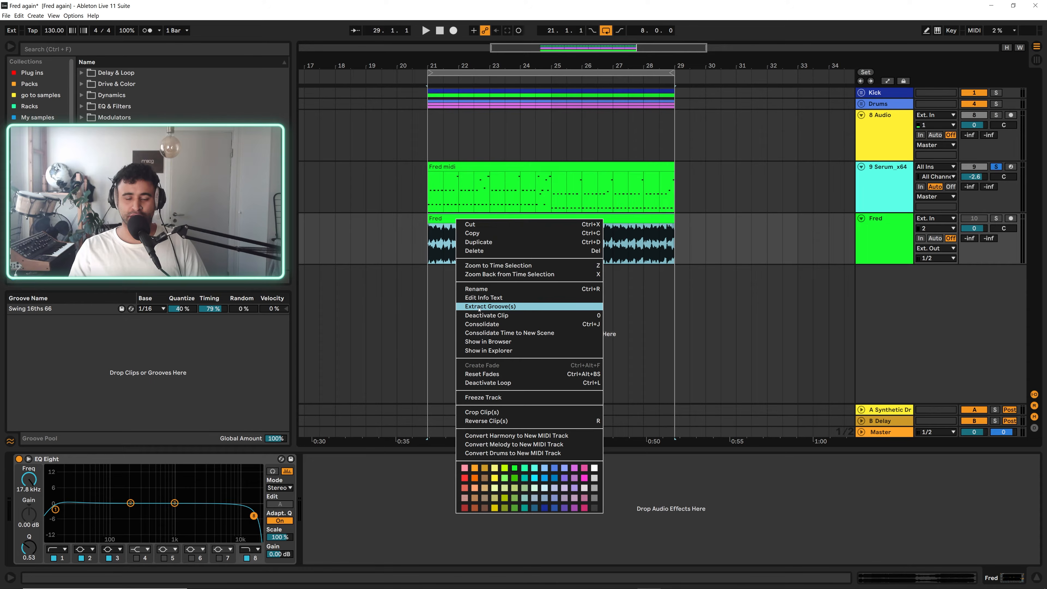
click(690, 191)
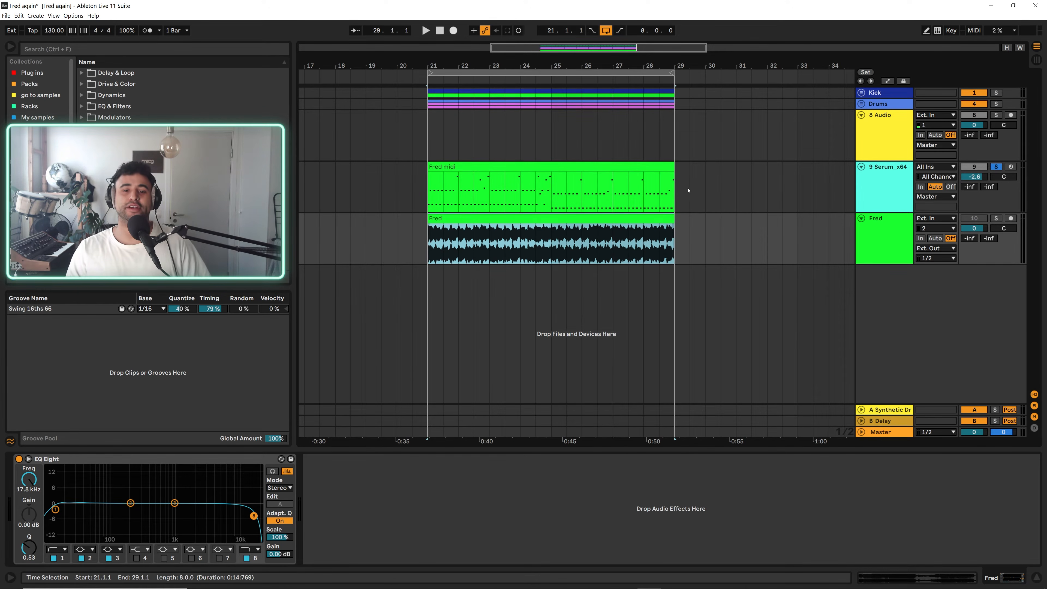
Open the Fred midi clip on the 9 Serum_x64 track and examine its notes.
click(466, 166)
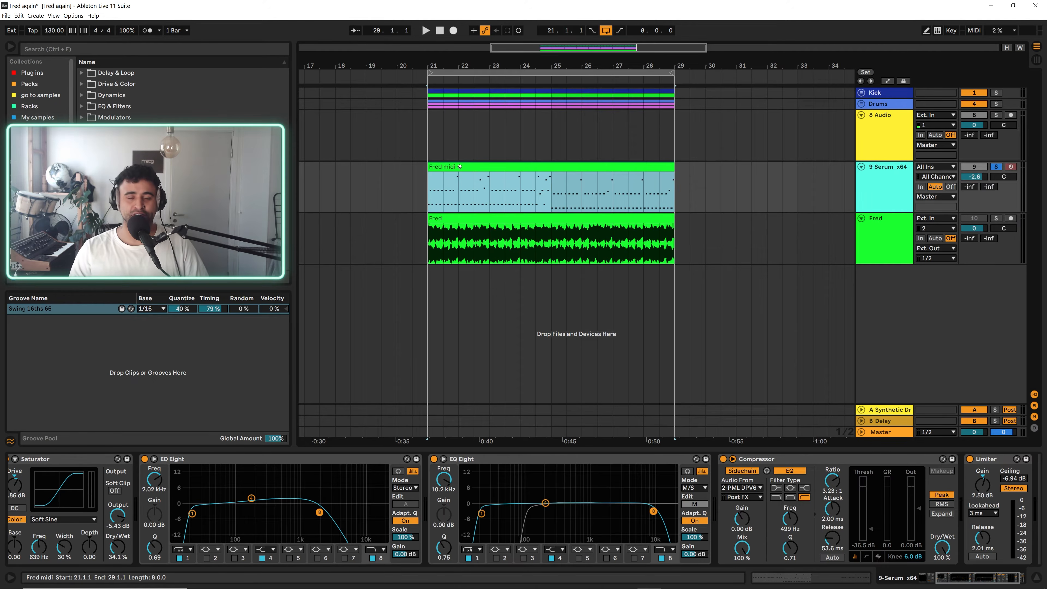
double_click(466, 166)
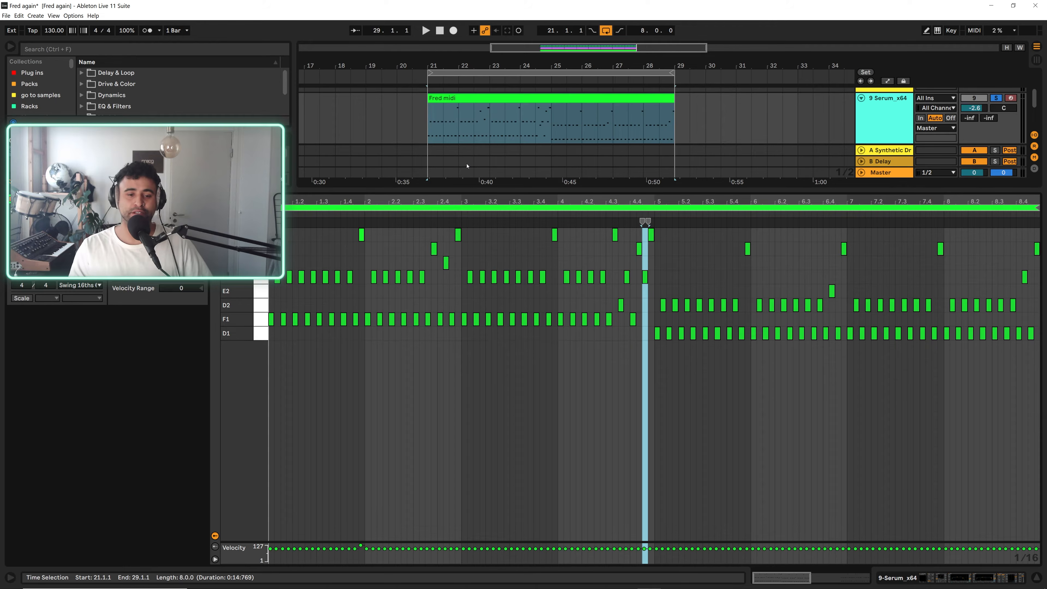
click(364, 363)
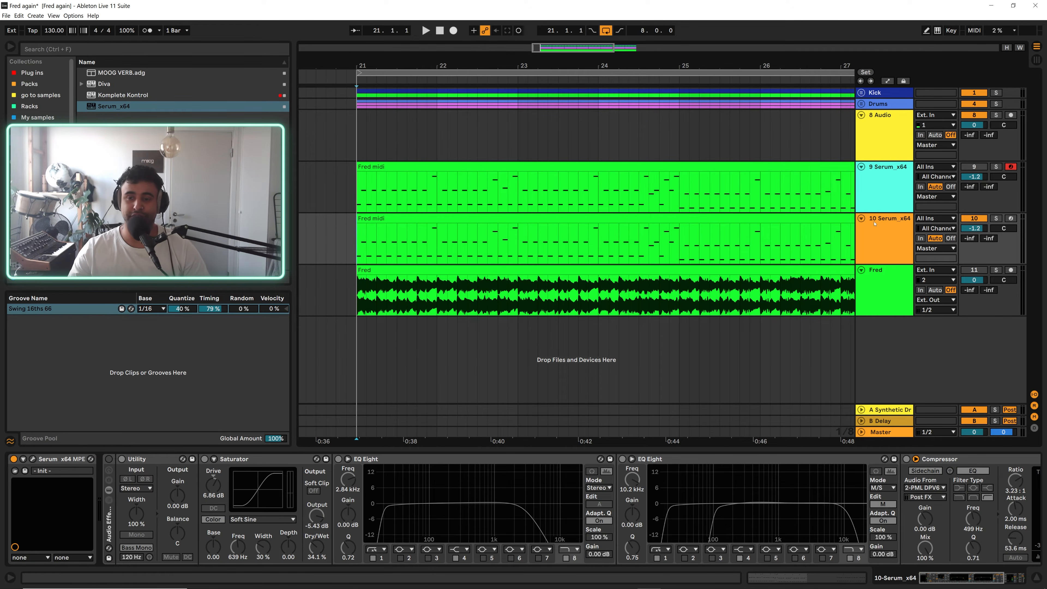
Solo the 10 Serum_x64 track and open its Serum instrument window, placed clear of the browser.
click(882, 247)
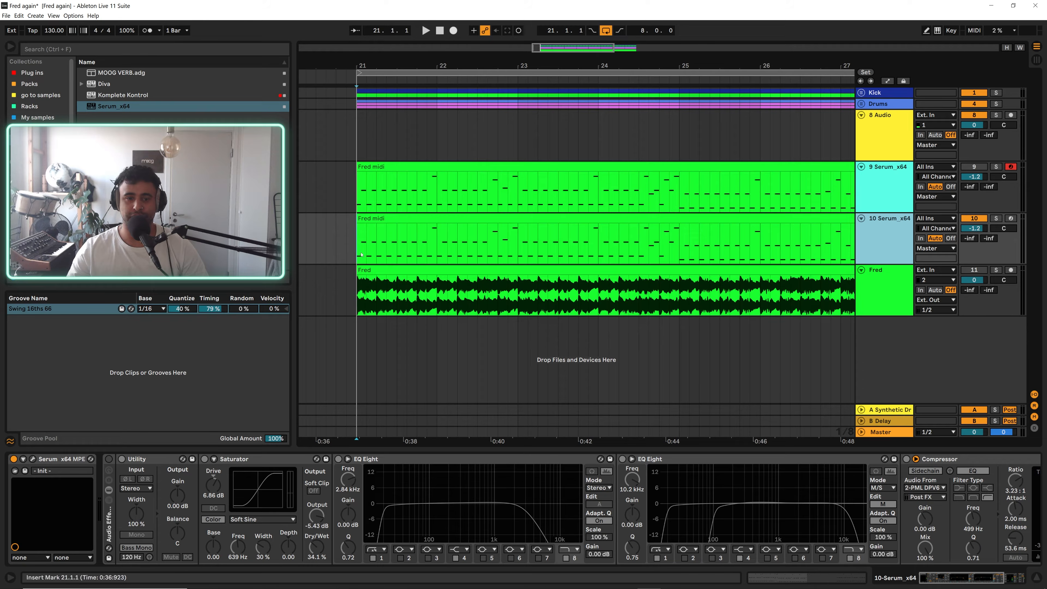
click(876, 196)
click(596, 253)
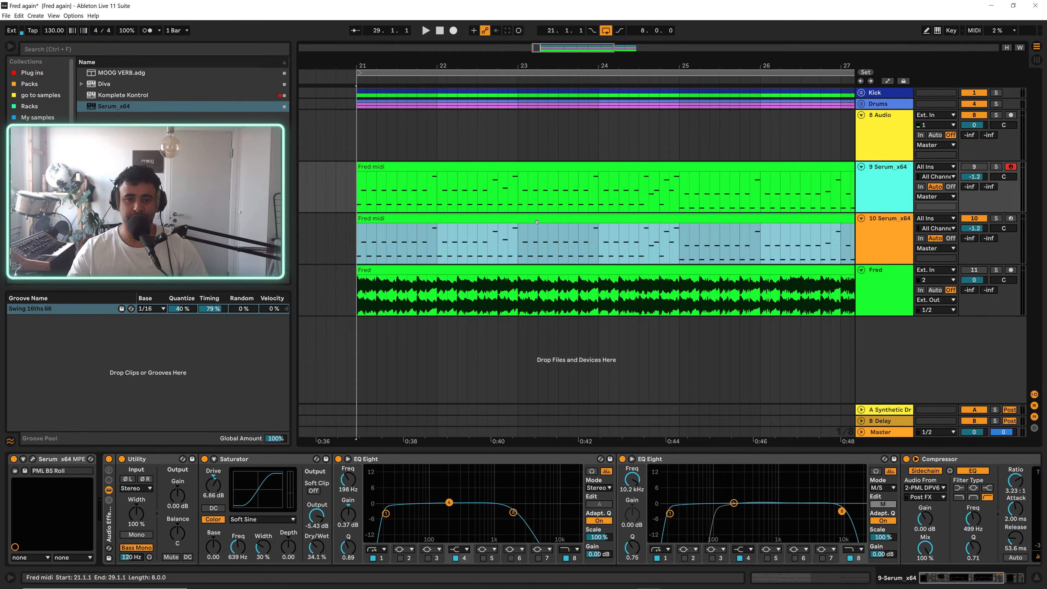
click(880, 258)
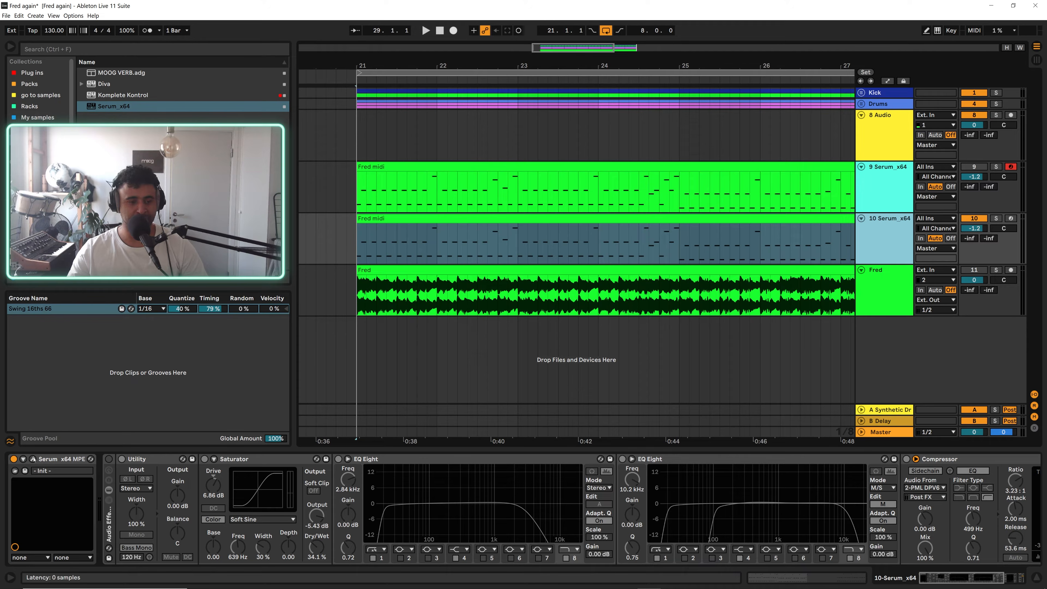
click(996, 218)
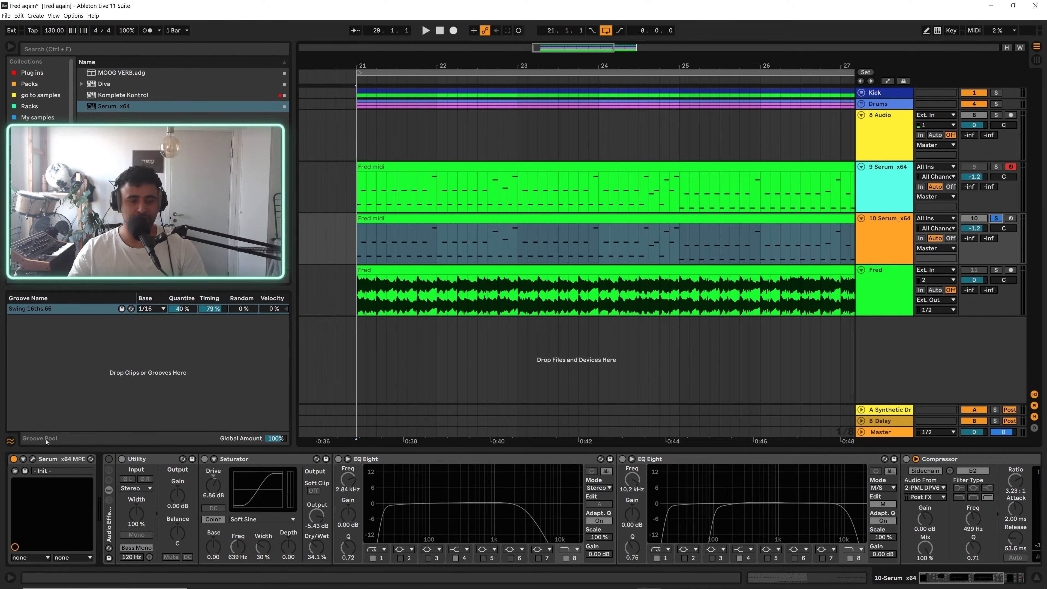
click(33, 458)
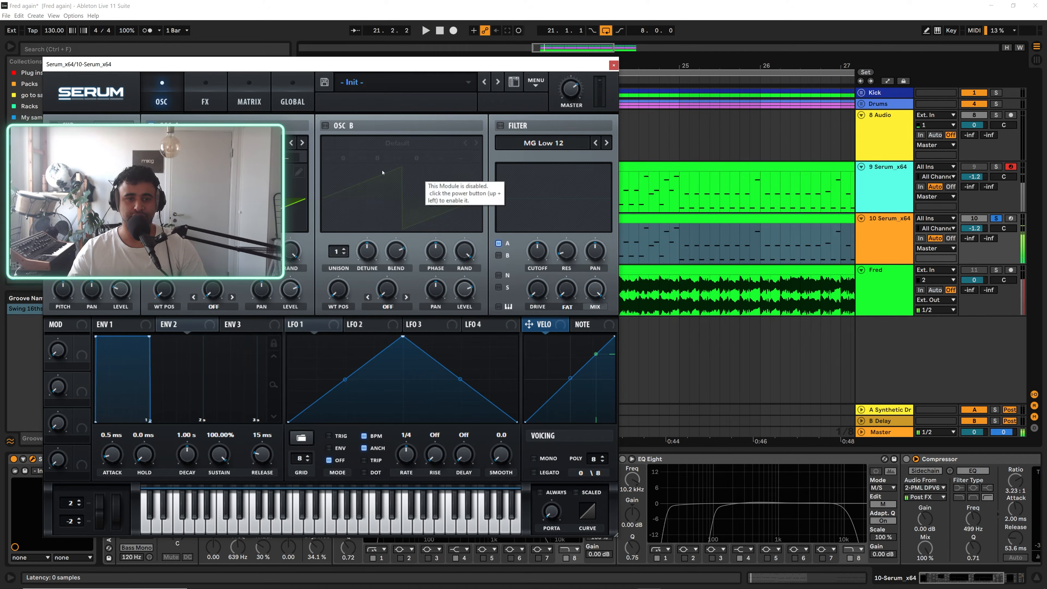
drag(260, 74, 522, 68)
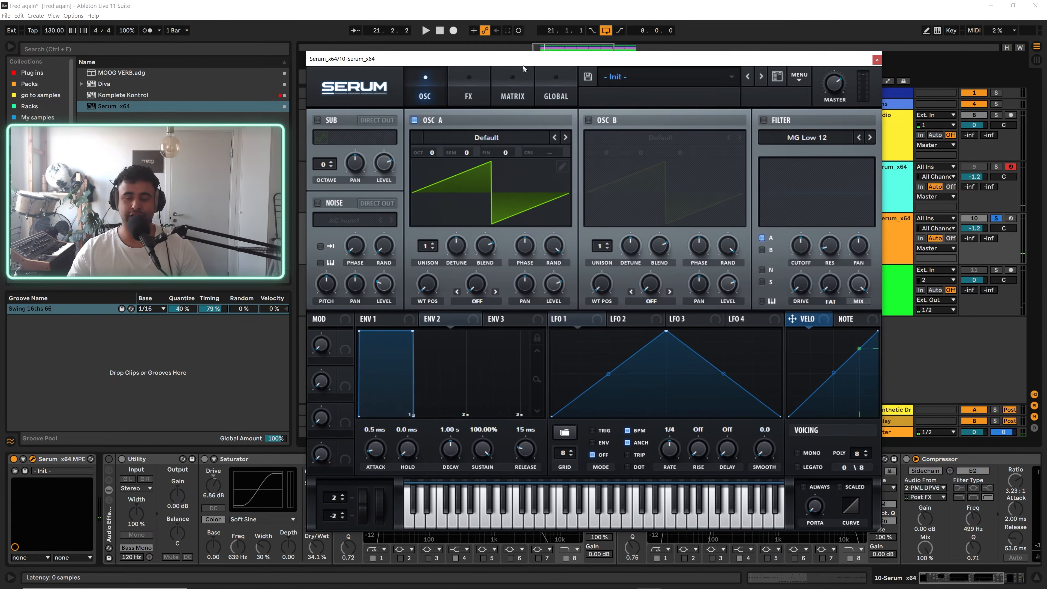
Look up the PML BS Roll preset in the user folder PML Melodic Techno Dimentions without loading it.
click(729, 79)
mouse_move(651, 195)
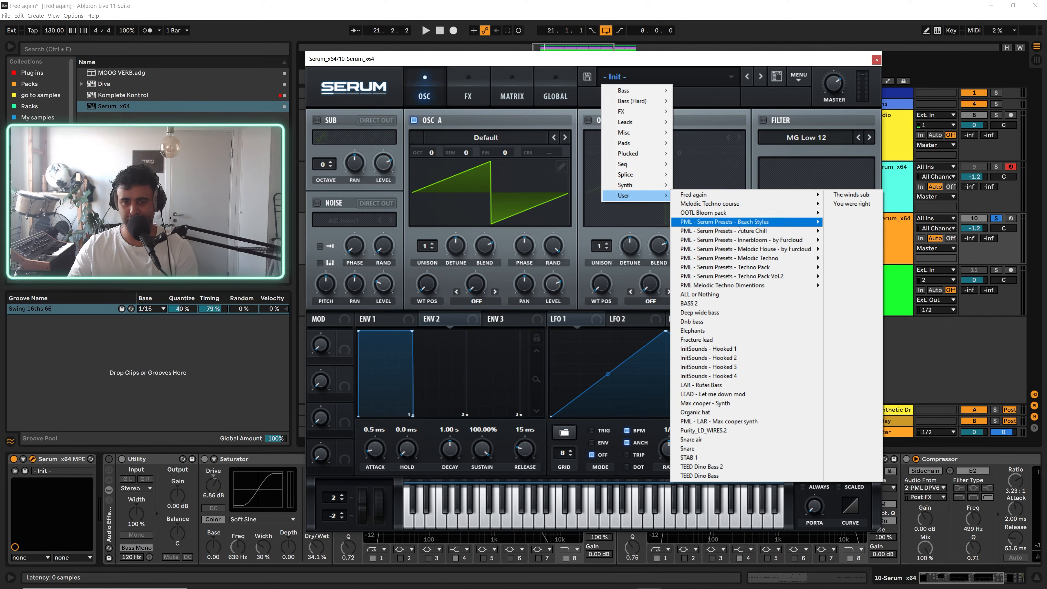
mouse_move(727, 288)
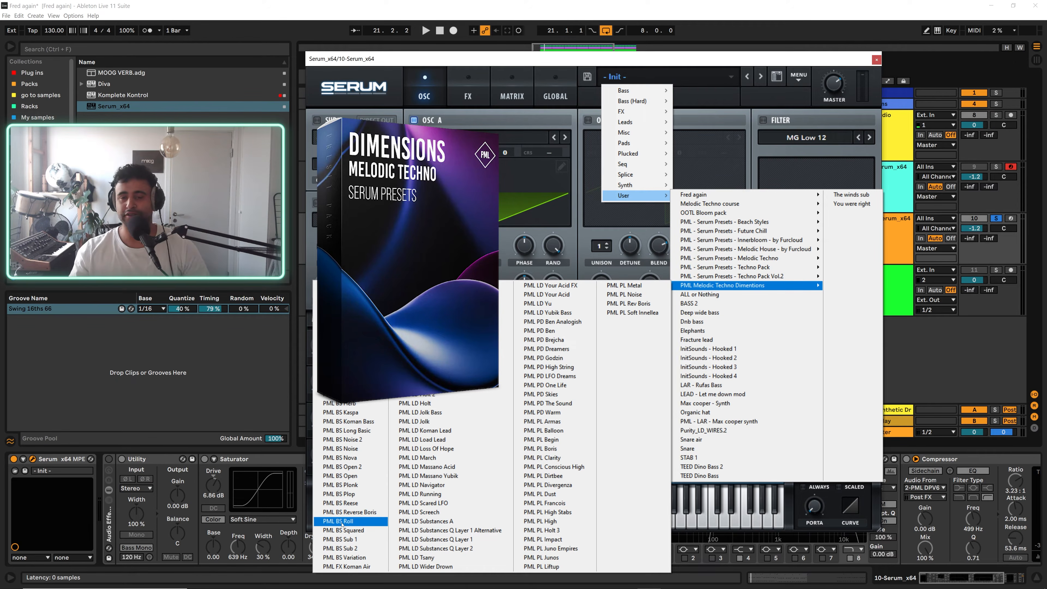
click(537, 61)
drag(560, 62, 554, 25)
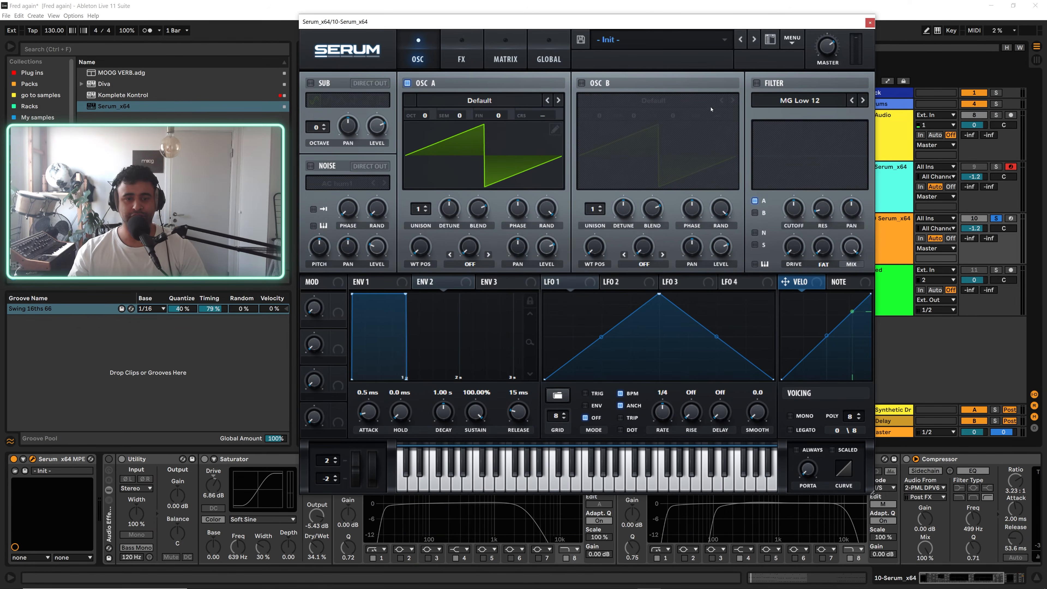
Load the analog SawRounded wavetable into oscillator A and set its wavetable position to about 22.
click(486, 103)
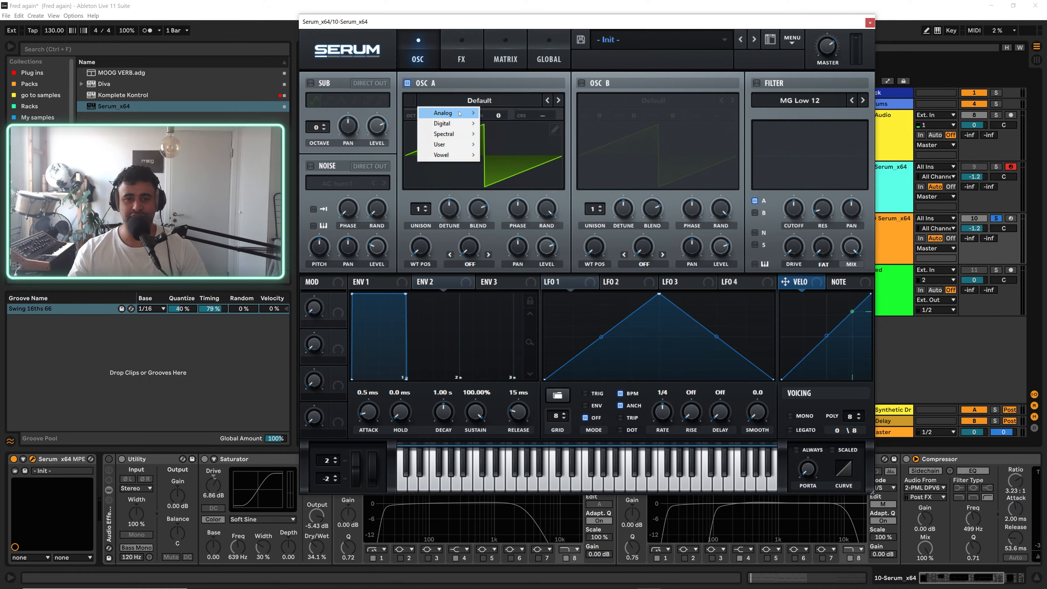
mouse_move(443, 113)
click(608, 169)
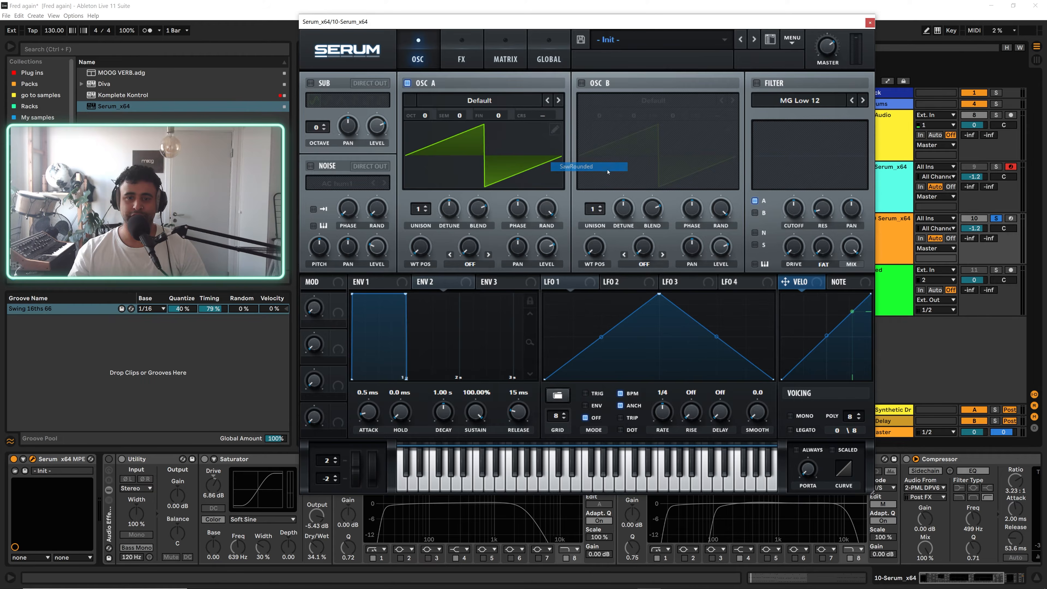
drag(425, 249, 417, 155)
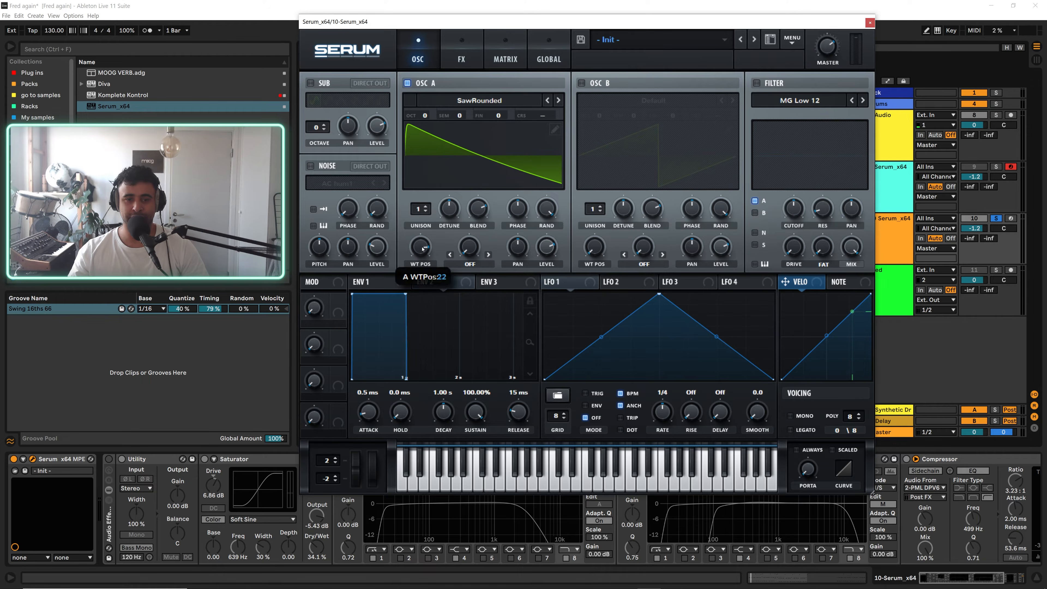
drag(423, 247, 423, 243)
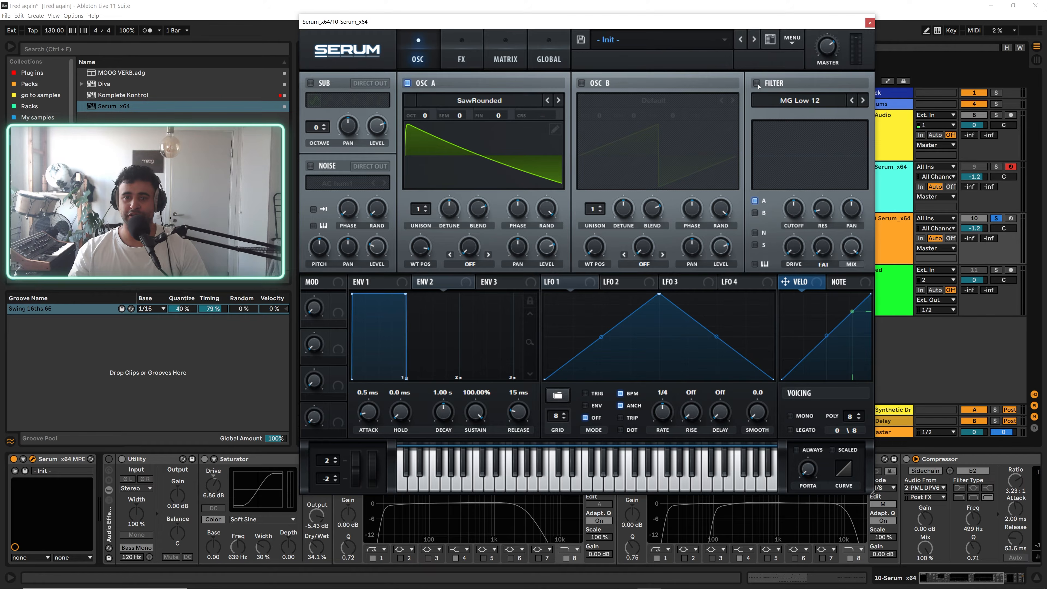
Enable the filter for oscillator A, choose the MG Low 24 type and lower the cutoff.
click(757, 84)
click(862, 101)
click(863, 100)
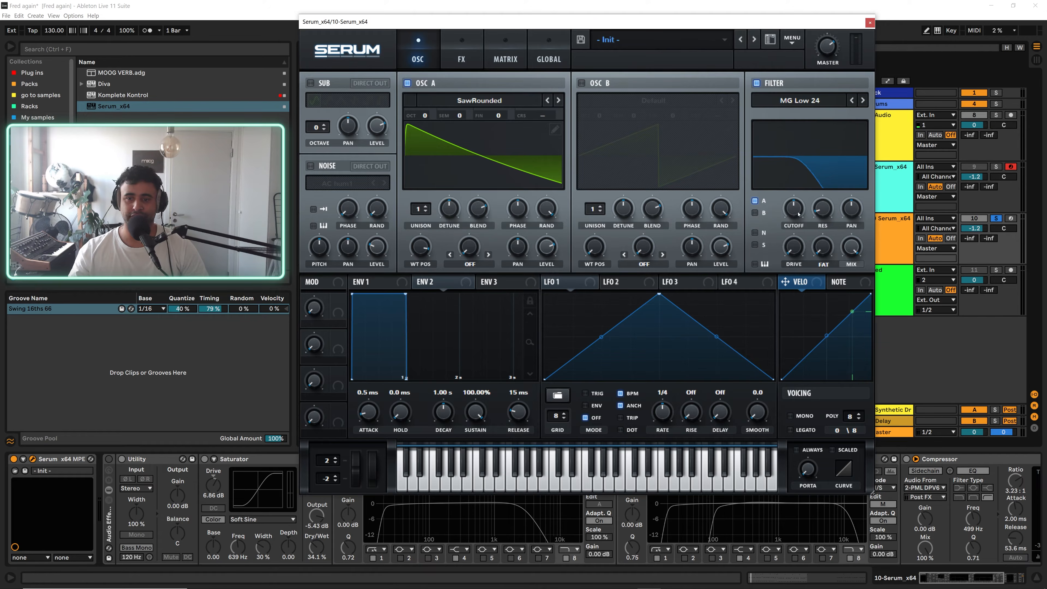
mouse_move(798, 214)
mouse_down()
mouse_move(796, 238)
mouse_move(791, 213)
mouse_up()
drag(819, 248, 793, 241)
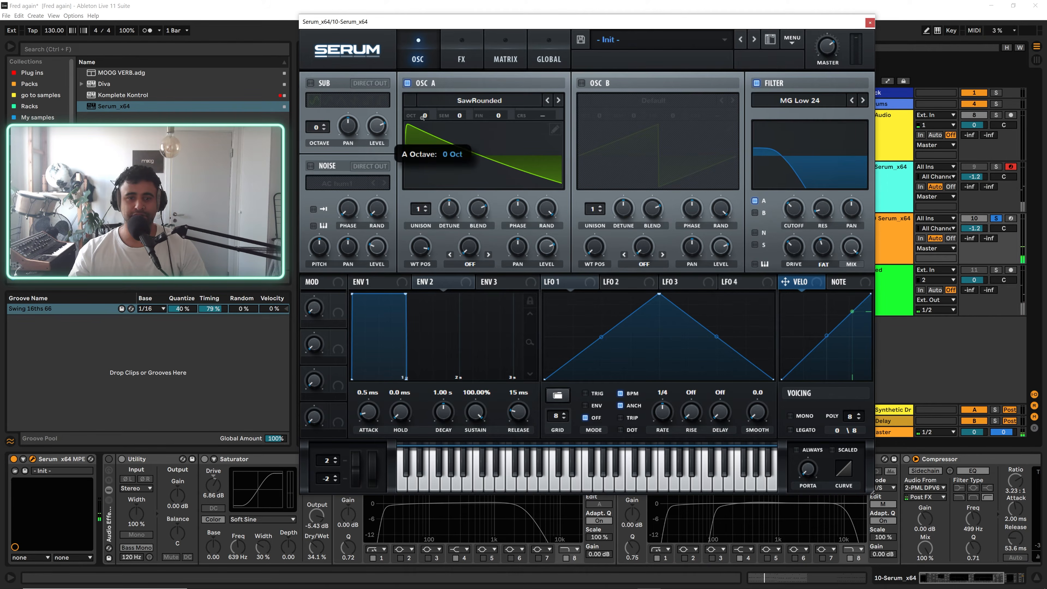
Set oscillator A's octave to -1 and shape Env 1 with 983 ms decay, -14.4 dB sustain and 4.7 ms release.
drag(422, 118, 423, 136)
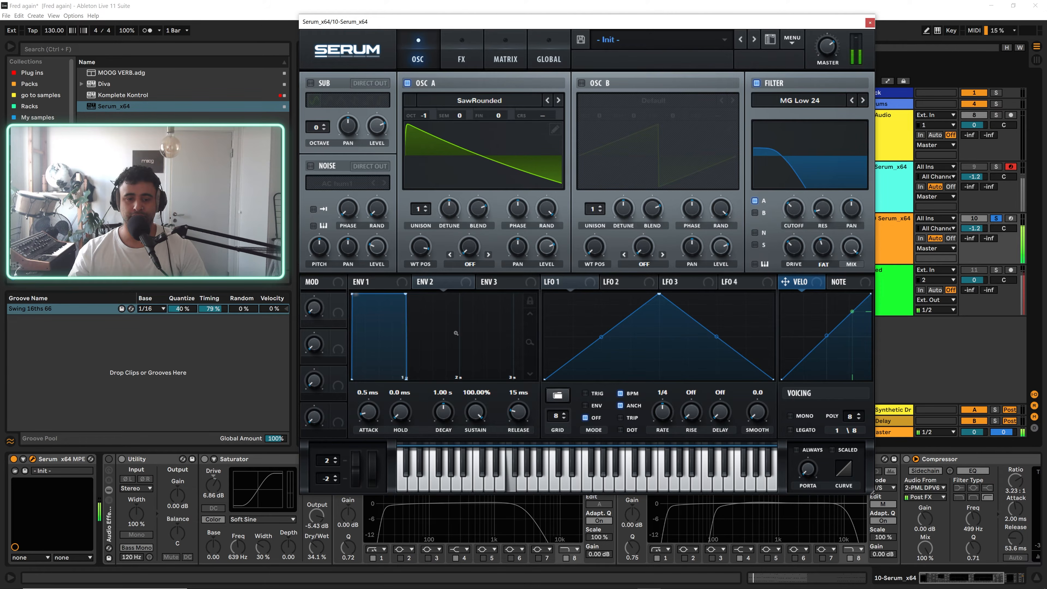
click(404, 298)
drag(406, 293, 404, 342)
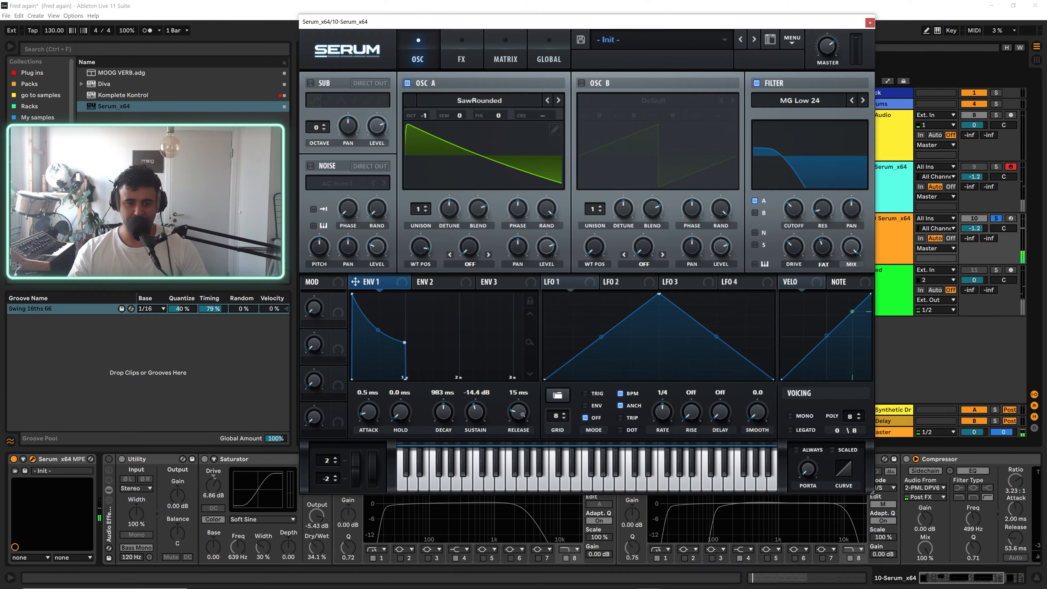
mouse_move(522, 414)
mouse_down()
mouse_move(520, 422)
mouse_move(518, 407)
mouse_up()
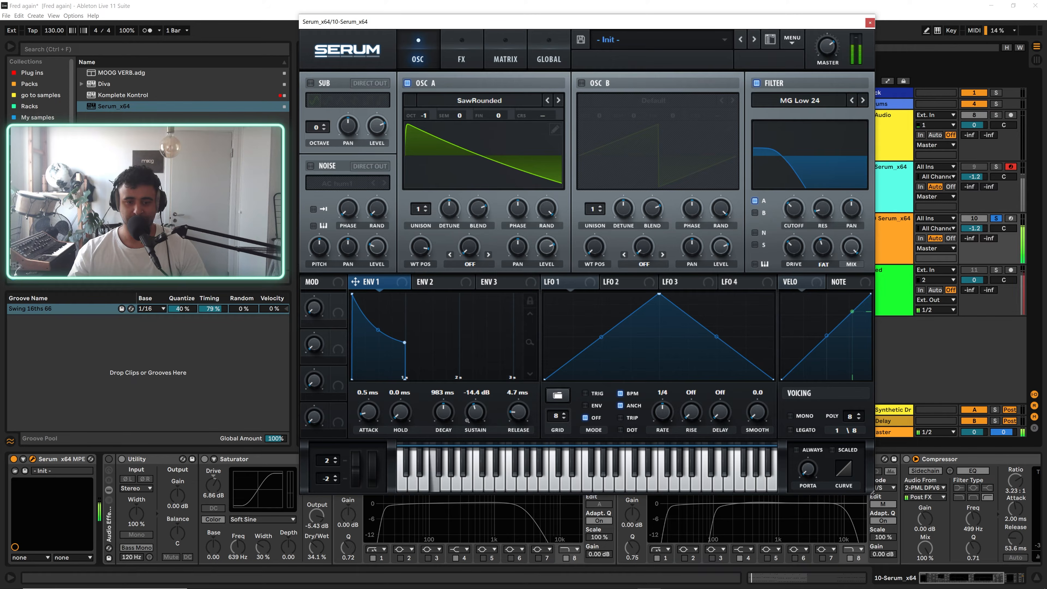
Place the Serum windows of tracks 9 and 10 side by side and show Env 1 of the PML BS Roll patch.
click(896, 194)
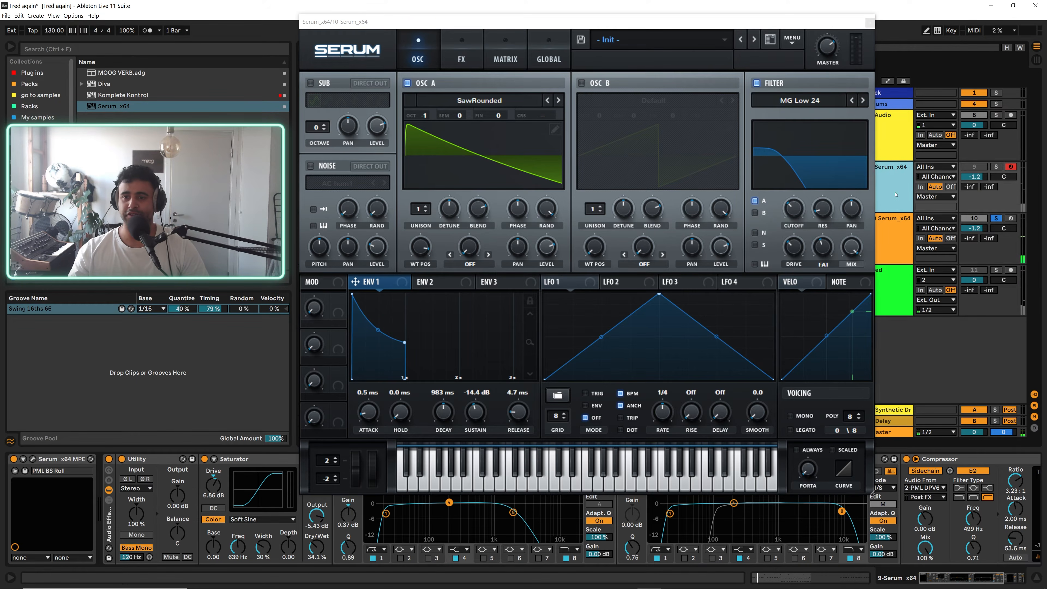
click(870, 22)
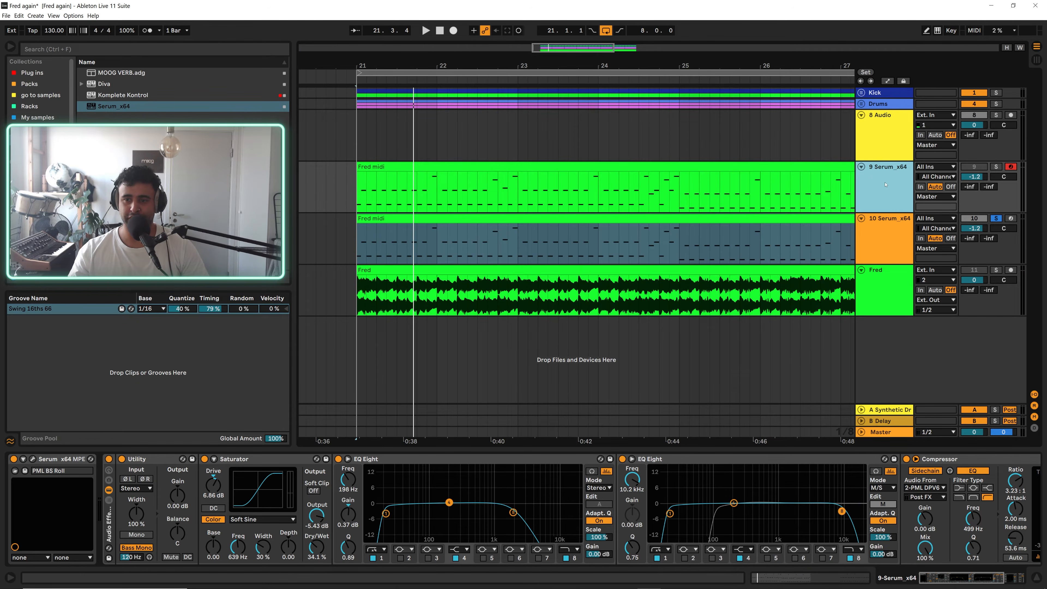
click(33, 459)
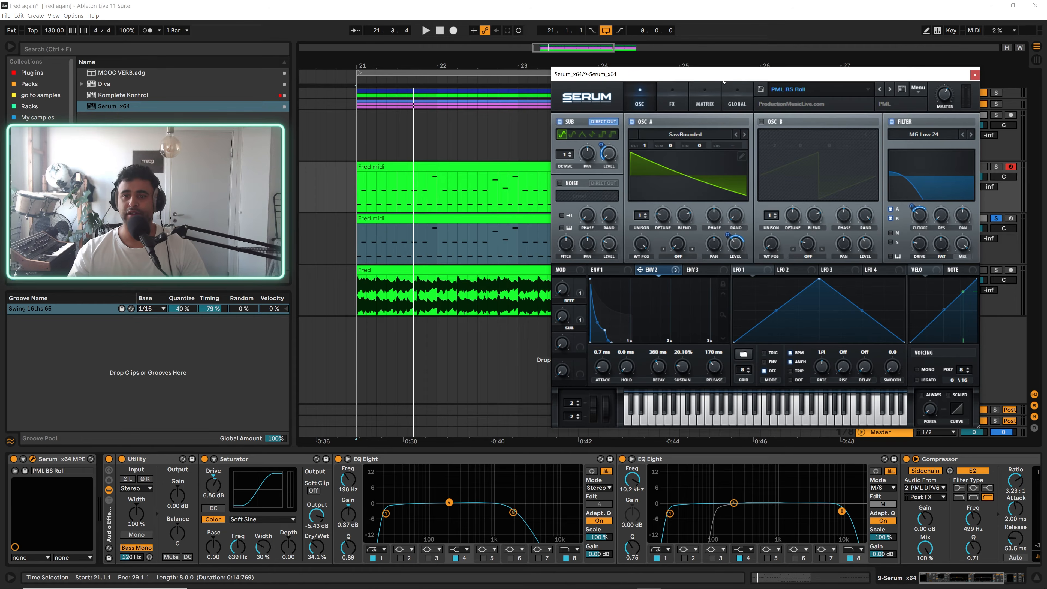
drag(723, 81, 225, 54)
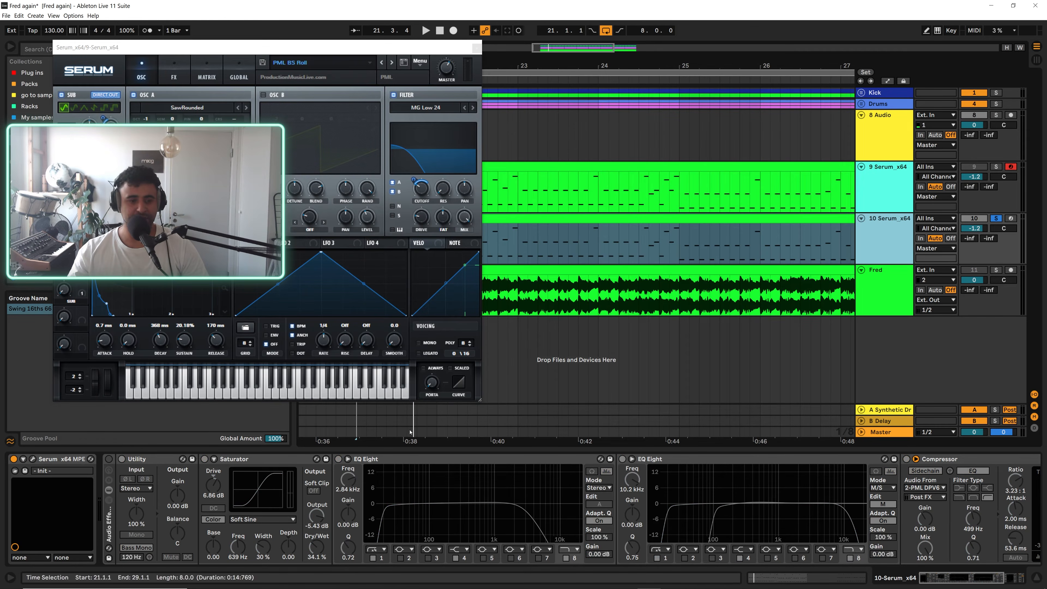
click(33, 458)
drag(525, 25, 707, 14)
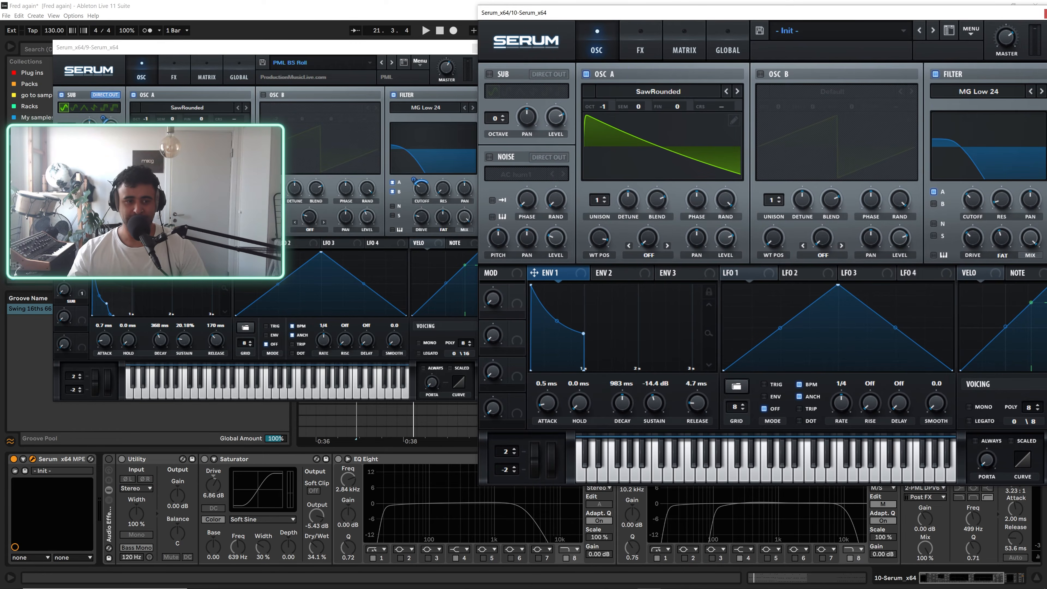
click(106, 243)
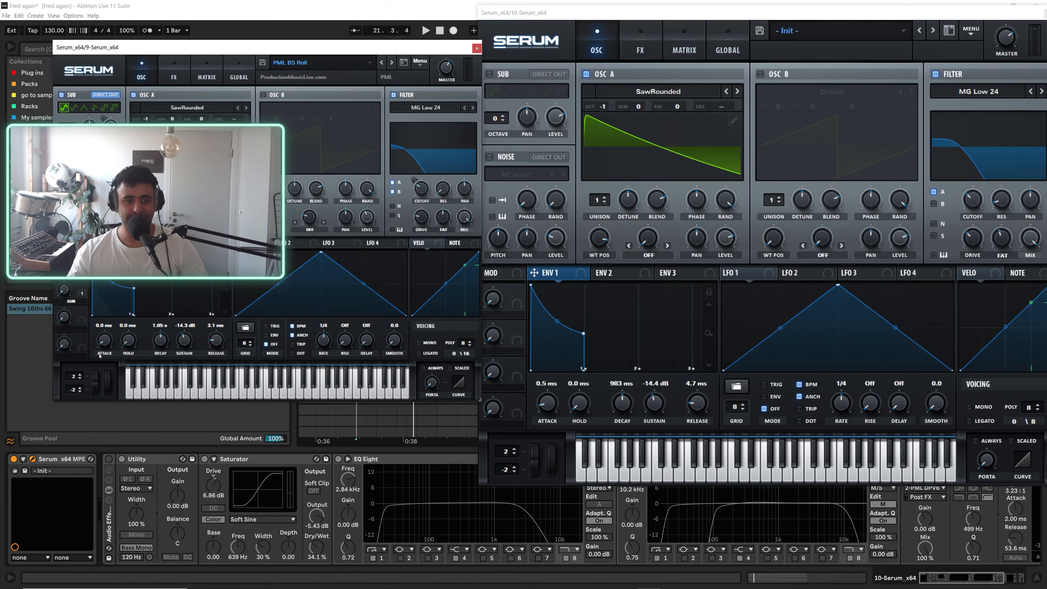
Set Env 1's attack to 0.0 ms, its decay to 1.12 s and its release to 2.7 ms.
drag(547, 403, 548, 425)
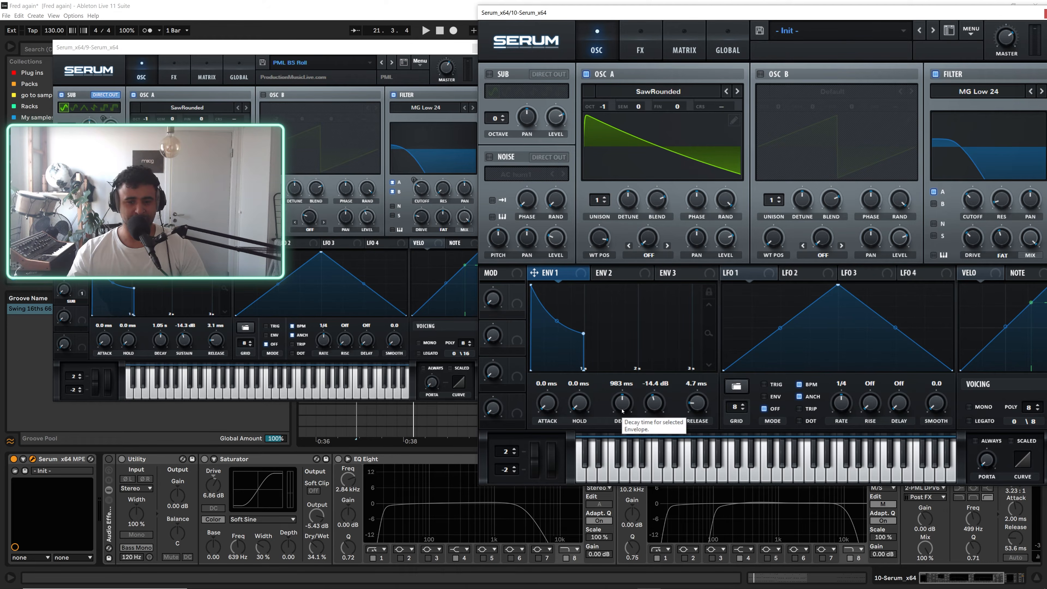
drag(622, 411, 625, 408)
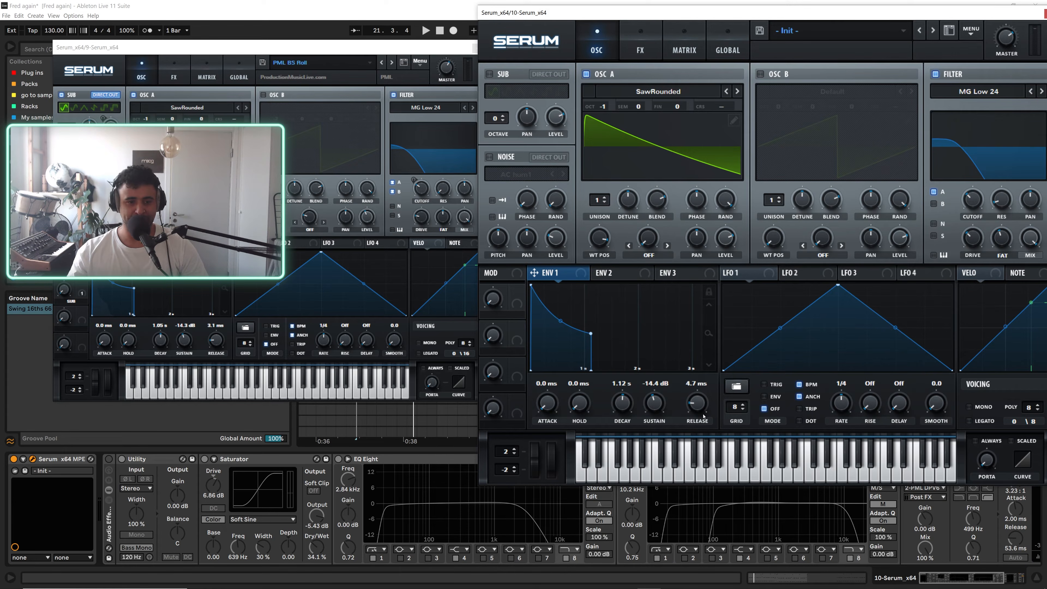
drag(703, 416, 699, 408)
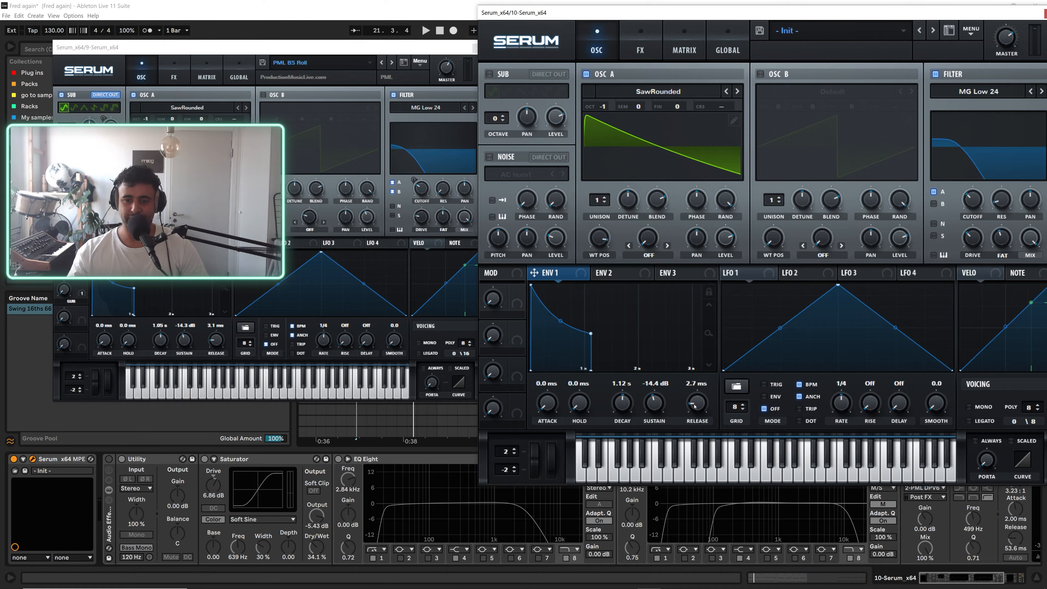
Shape Env 2 after the PML BS Roll patch with 368 ms decay, 20.69% sustain and 170 ms release.
click(612, 274)
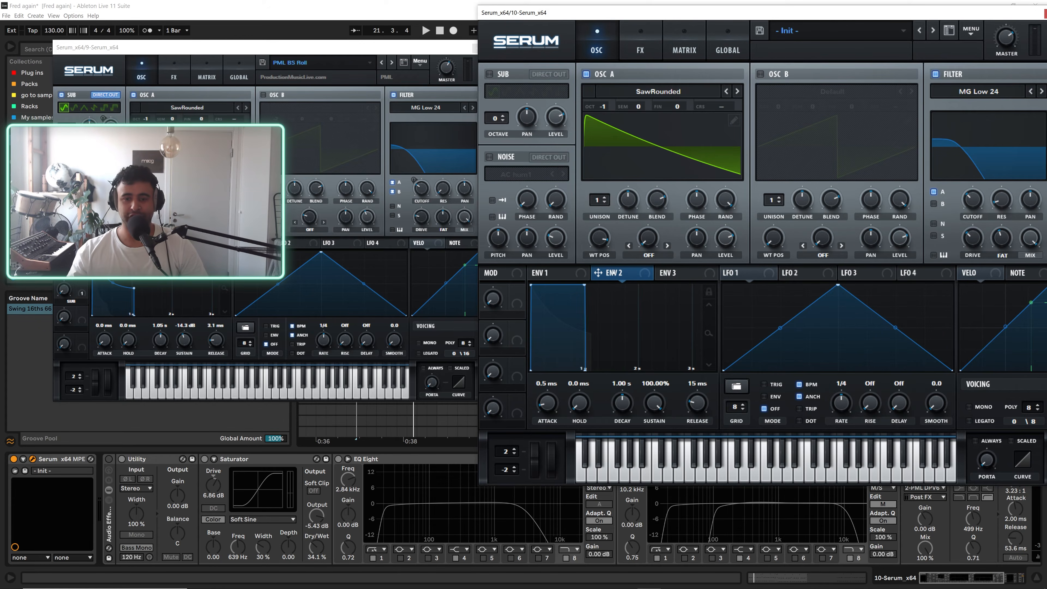
drag(585, 286, 536, 357)
click(414, 180)
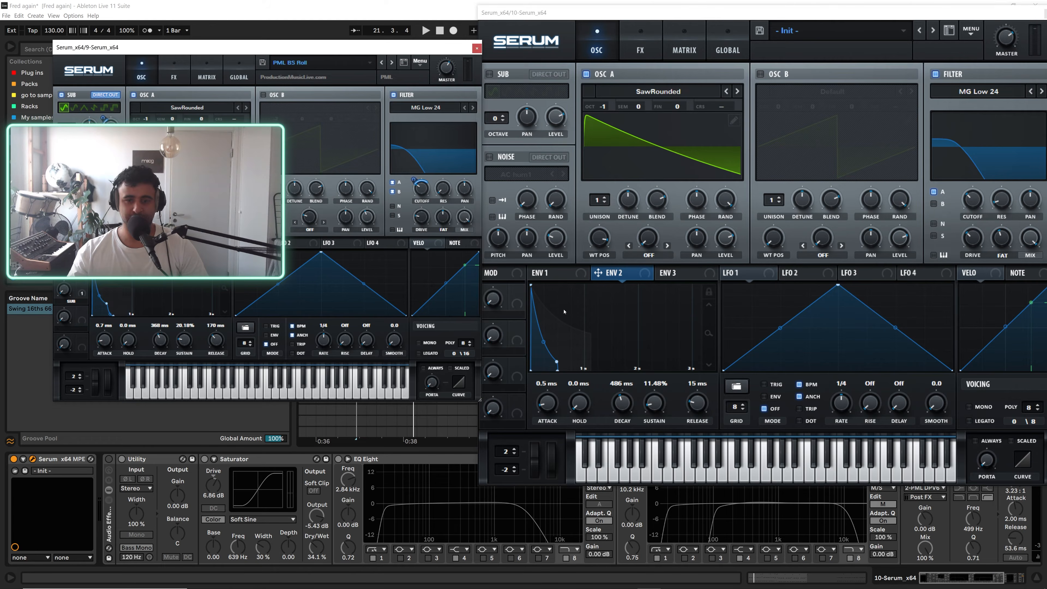
click(545, 348)
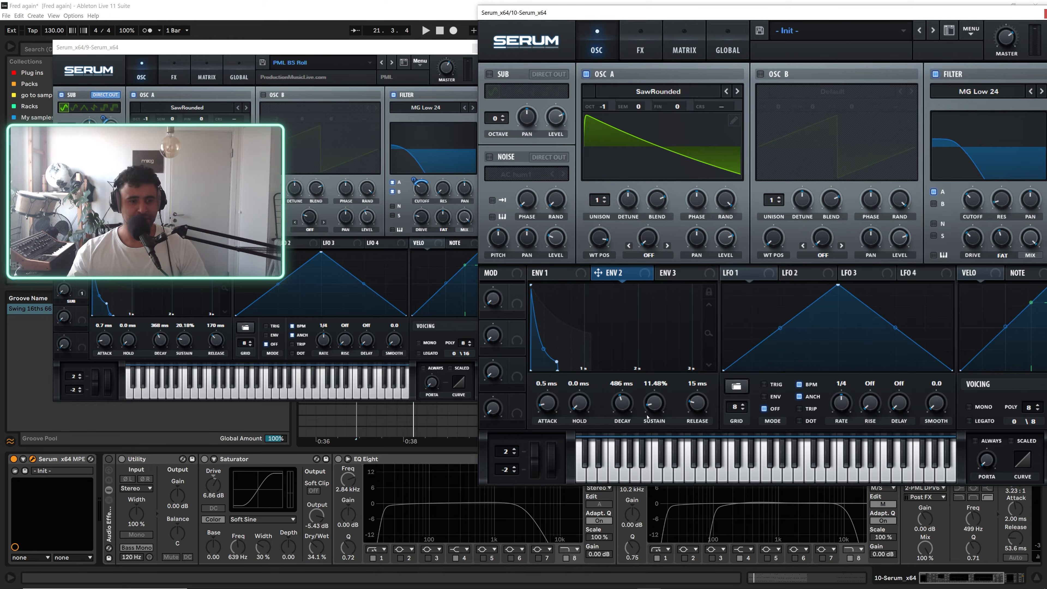
drag(652, 410, 626, 408)
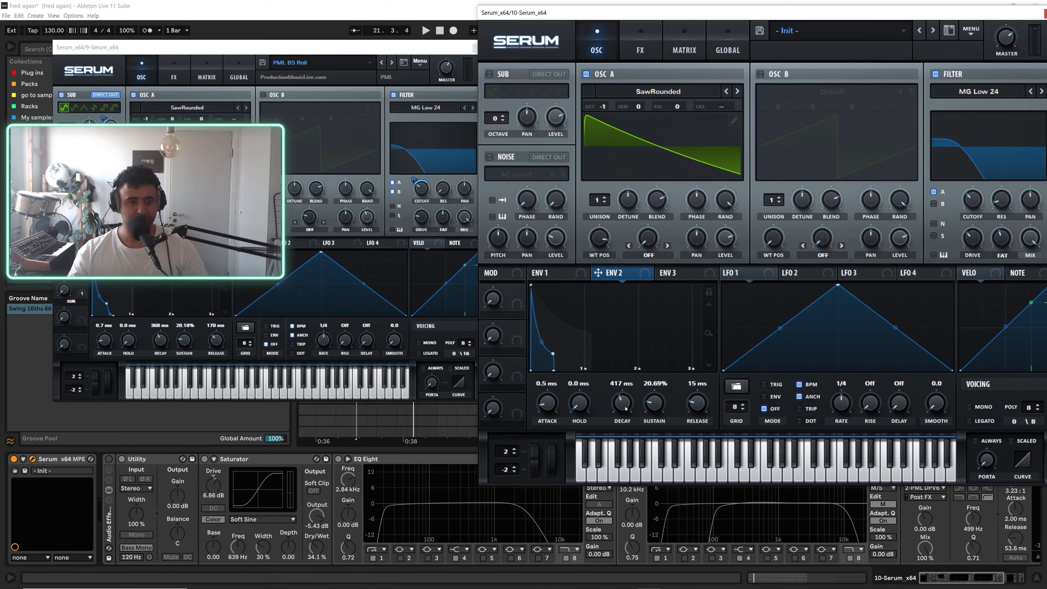
double_click(627, 384)
text(368)
key(Return)
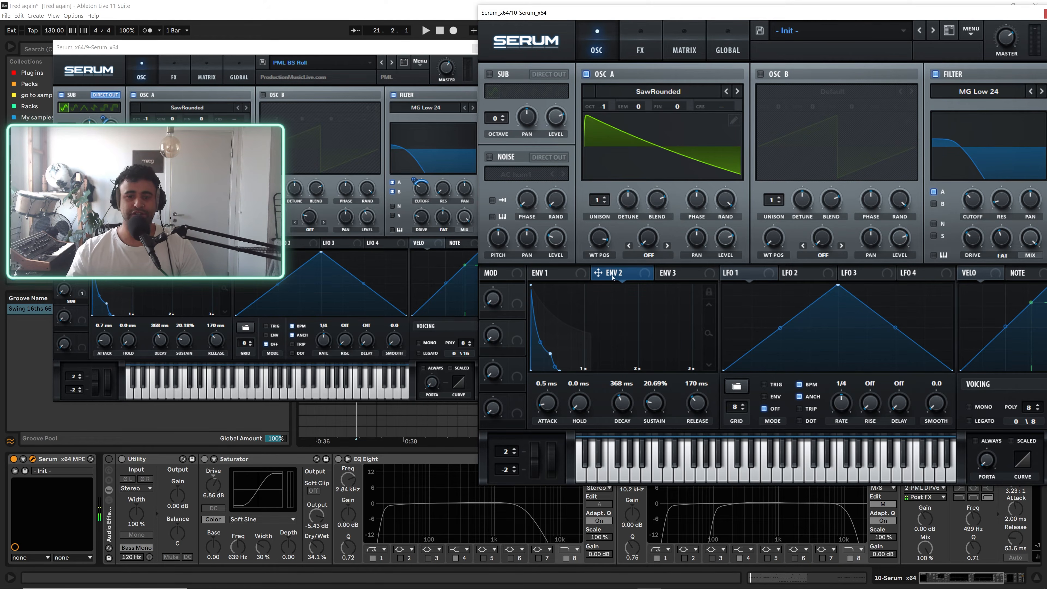
Modulate the filter cutoff with Env 2 and play the bass to audition it.
drag(664, 17, 620, 16)
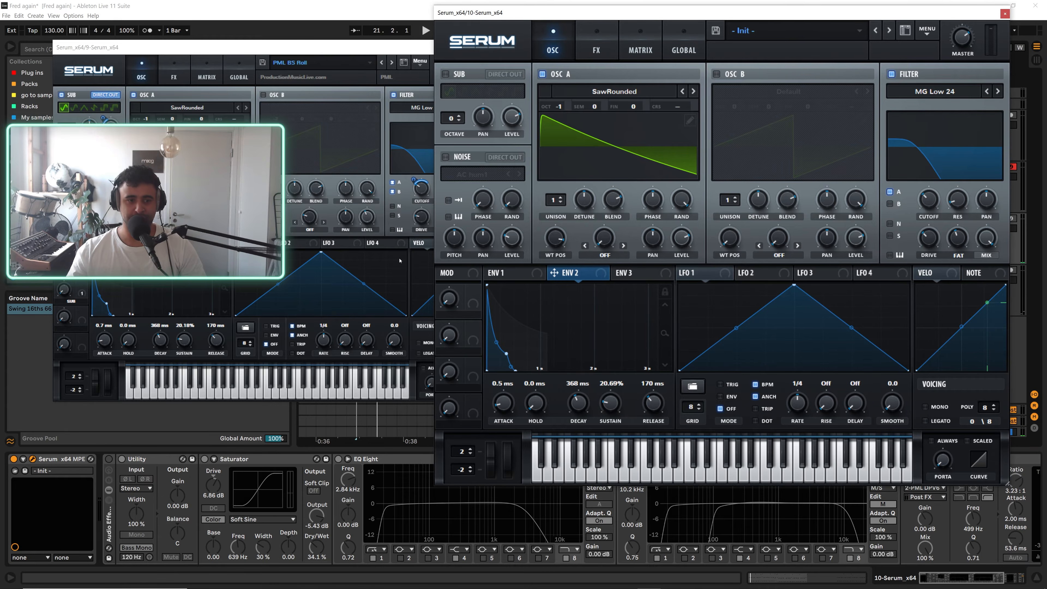
drag(917, 190, 918, 210)
key(space)
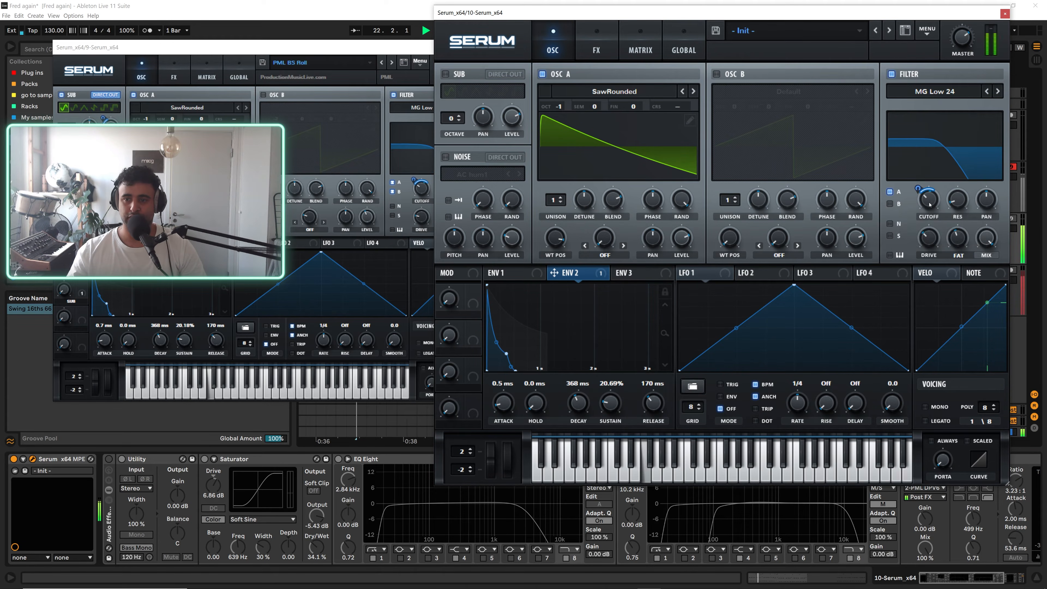
key(space)
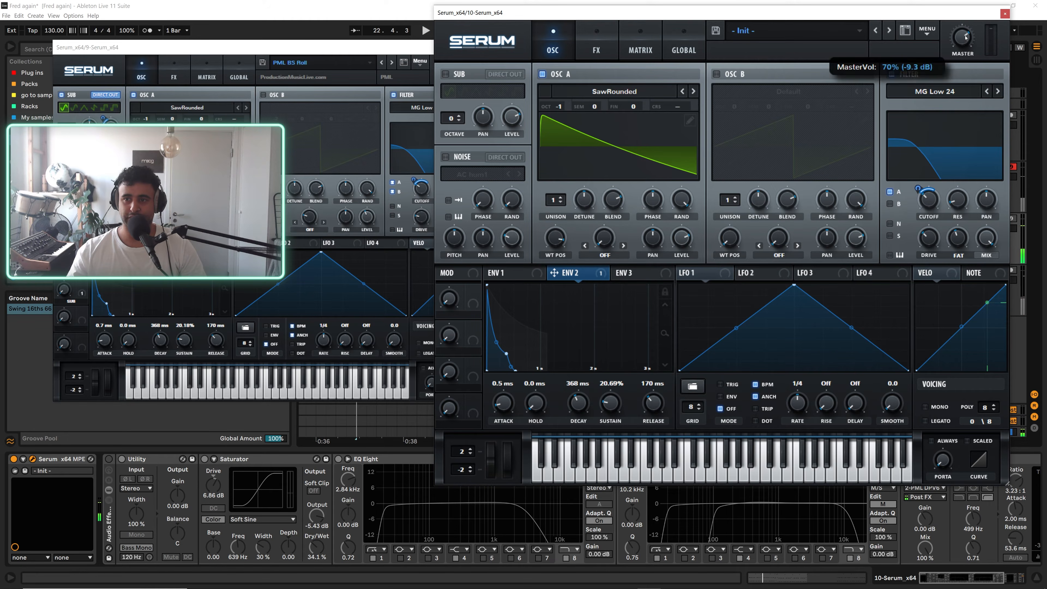
mouse_move(966, 41)
key(space)
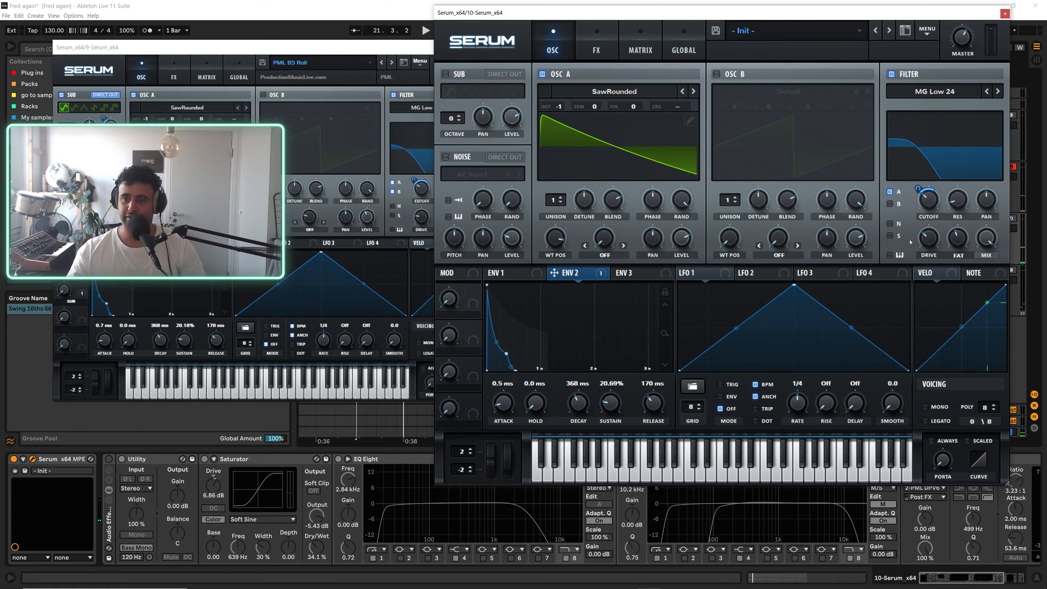
key(space)
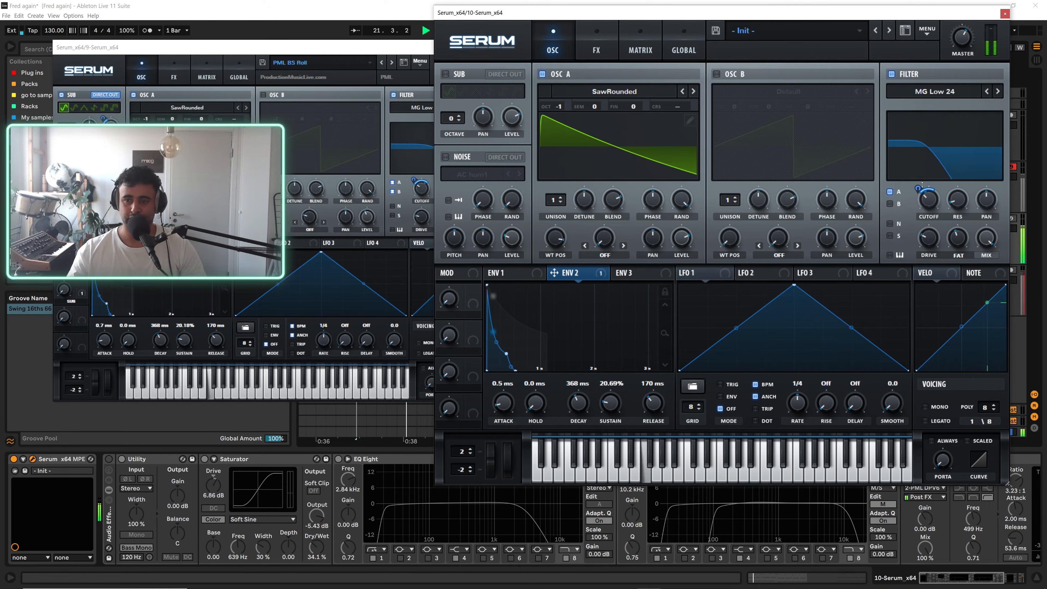
key(space)
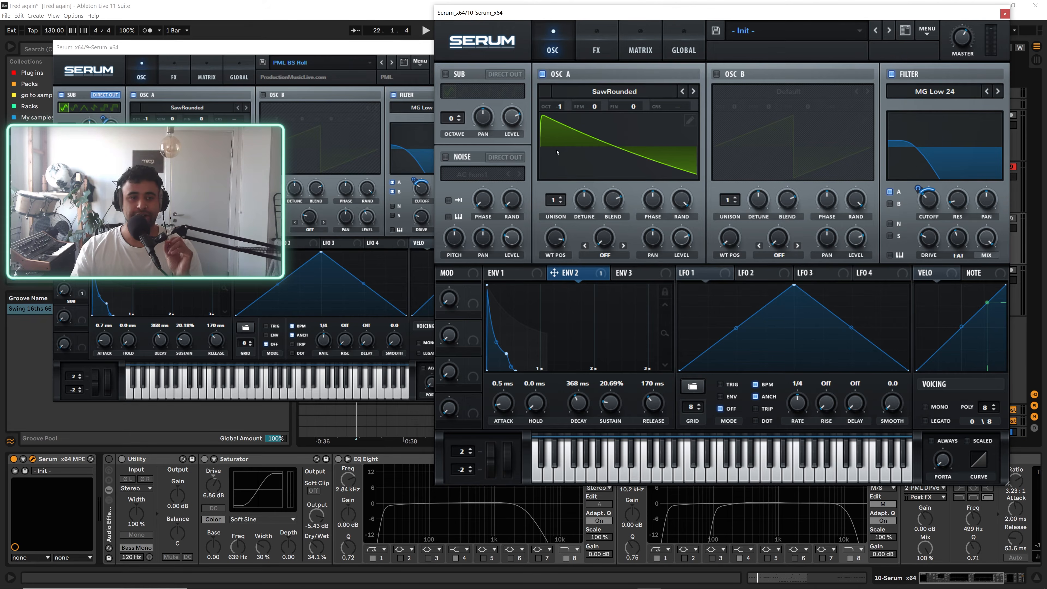
Enable the sub oscillator with a sine wave, route it to direct out and set its octave to -1.
click(446, 75)
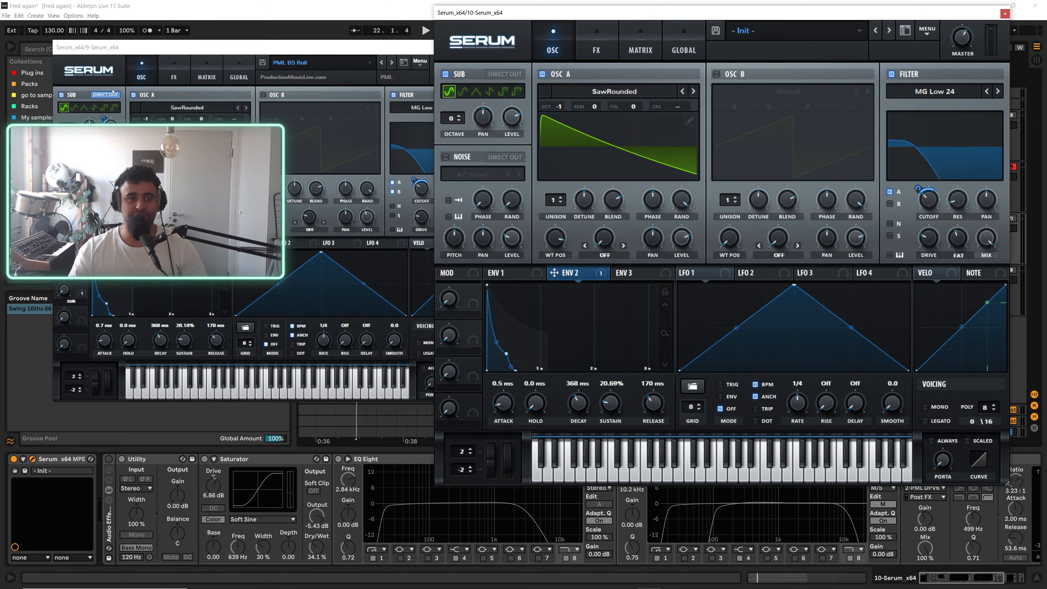
click(504, 75)
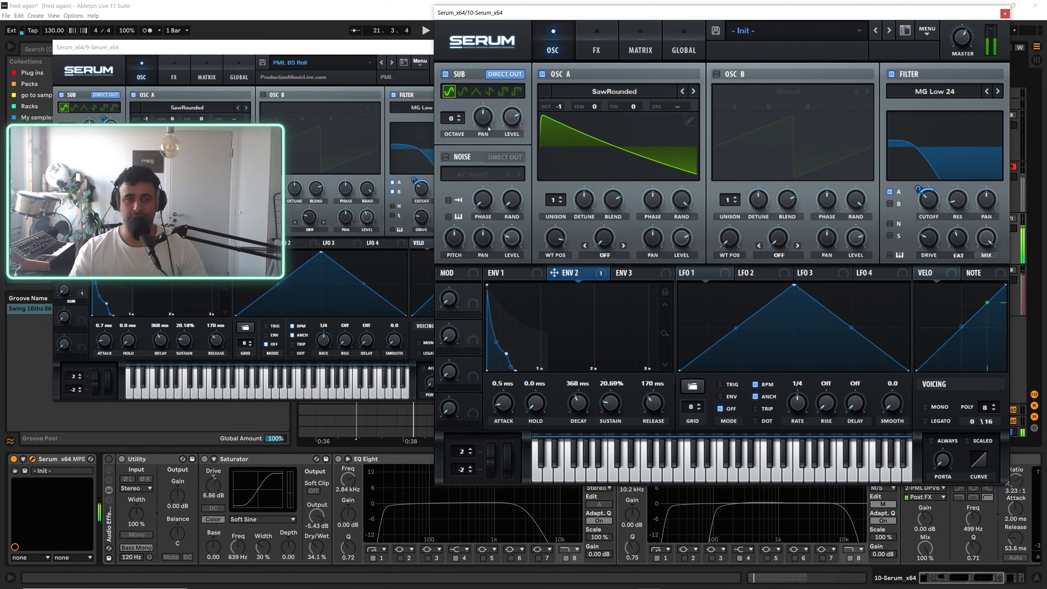
drag(451, 119, 514, 161)
drag(511, 220, 512, 222)
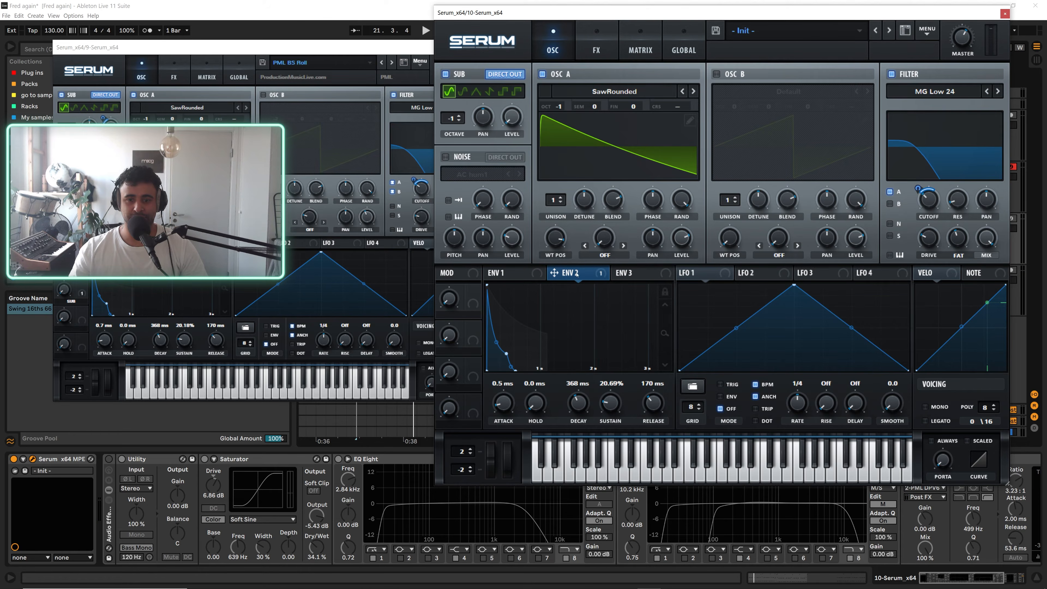
Lower the sub oscillator's level, modulate it with Env 2 by an amount of 62 and audition the bass.
mouse_move(508, 110)
mouse_down()
mouse_move(503, 123)
mouse_move(502, 106)
mouse_up()
key(space)
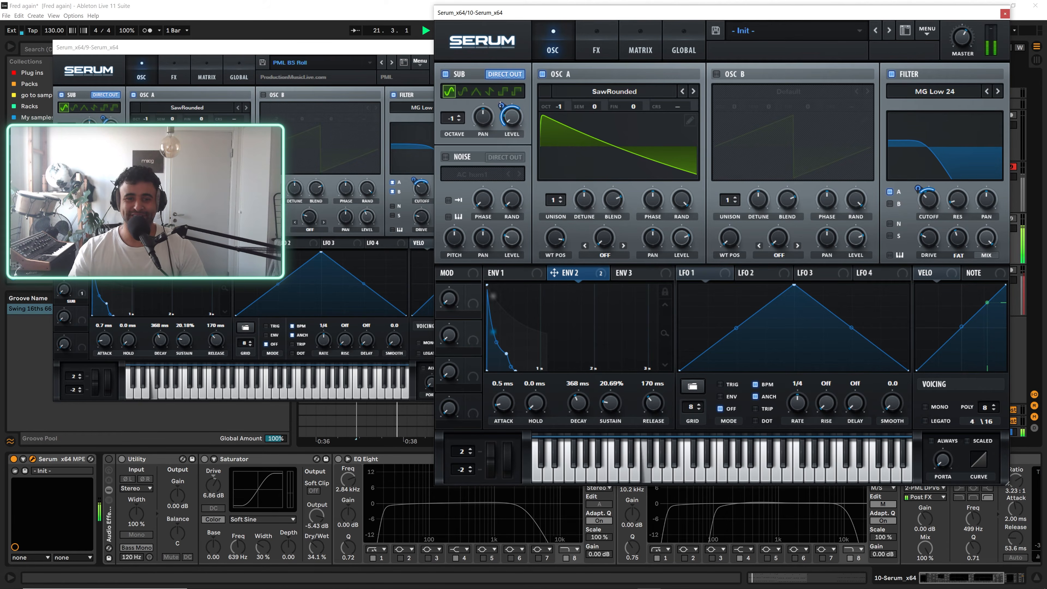
key(space)
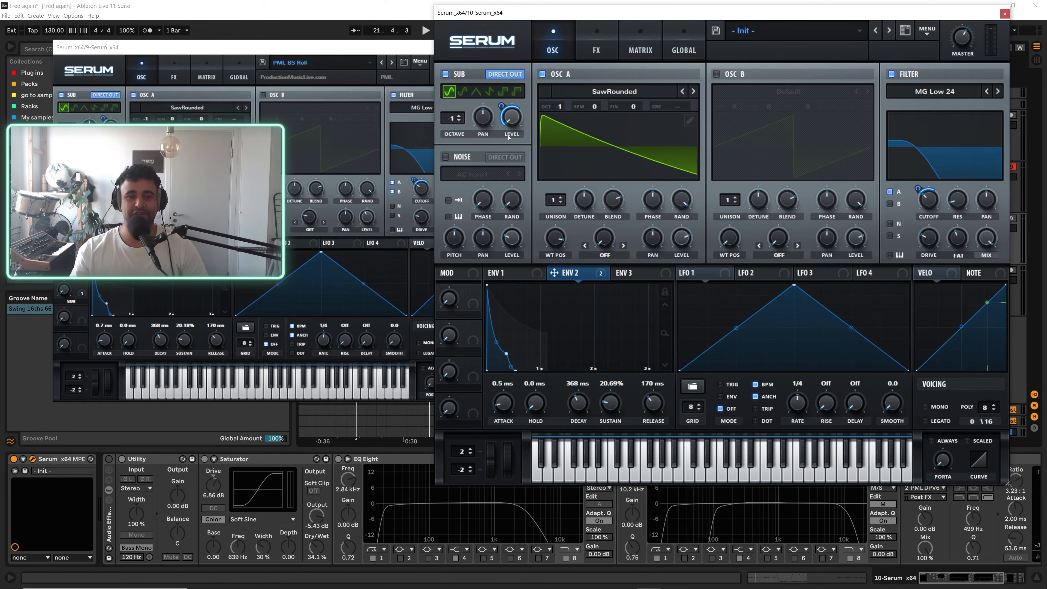
mouse_move(502, 105)
key(space)
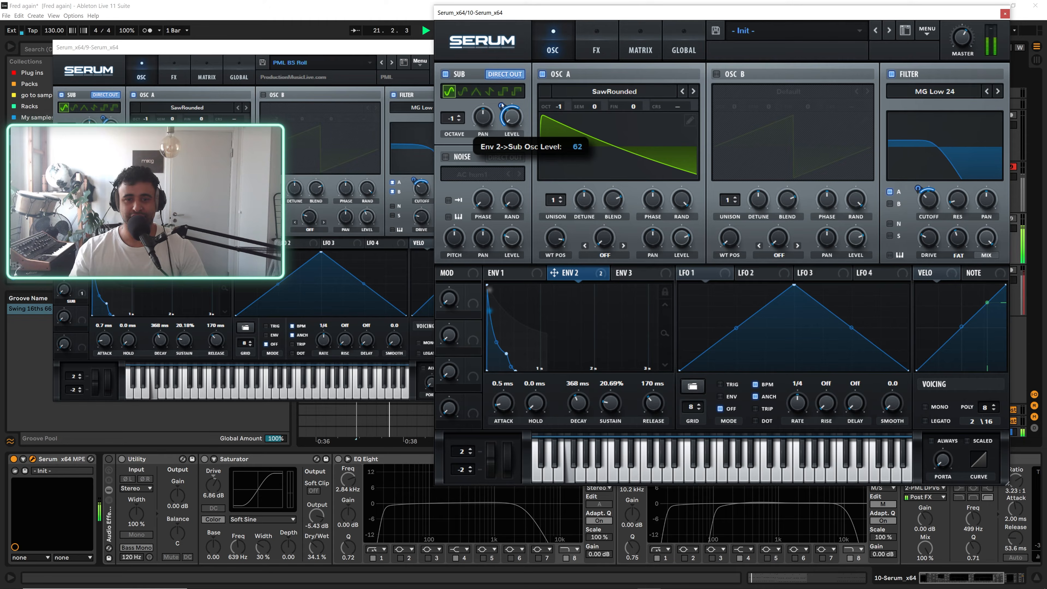
key(space)
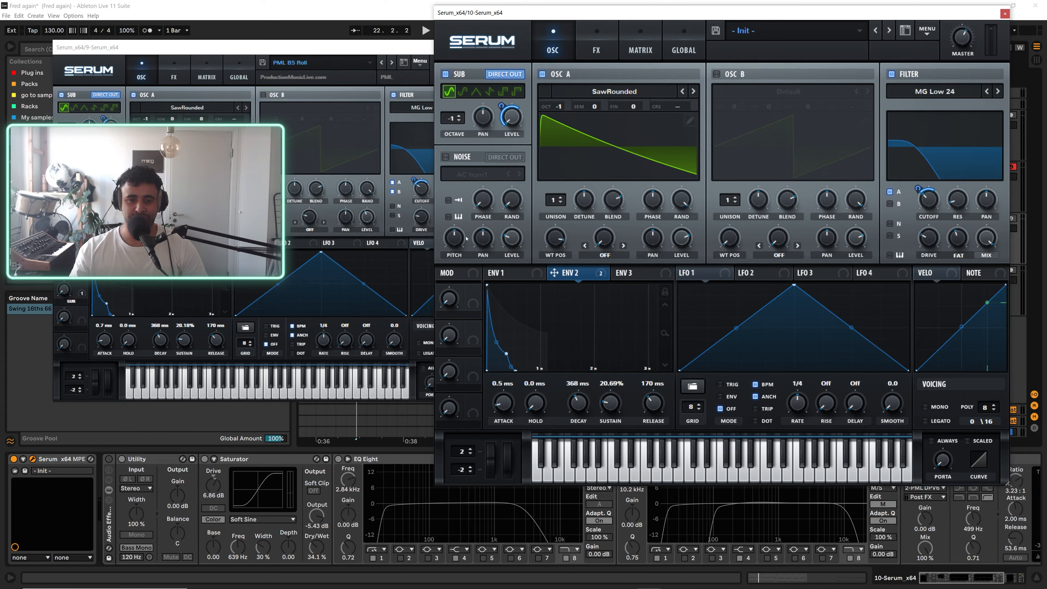
Modulate oscillator A's level with Env 2 by an amount of 37 while auditioning the bass.
drag(681, 238, 666, 206)
key(space)
key(space)
key(space)
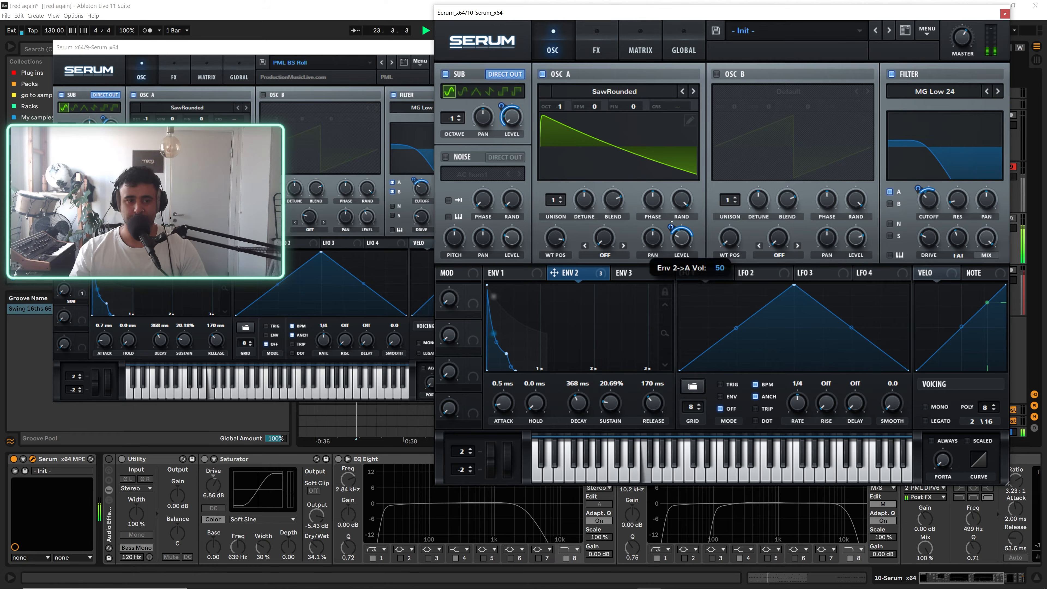
mouse_move(684, 240)
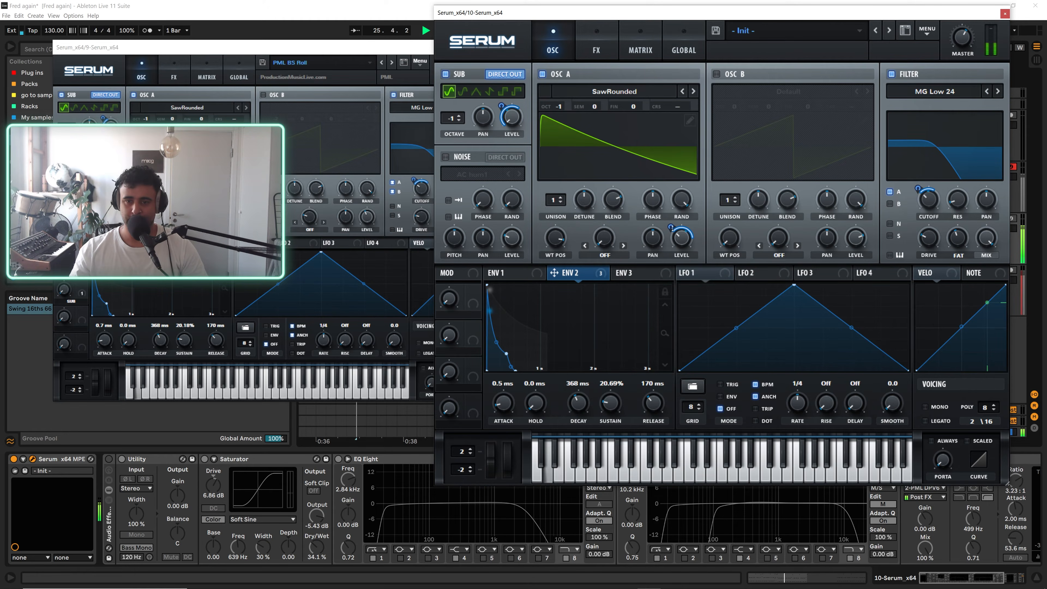
drag(674, 228, 673, 235)
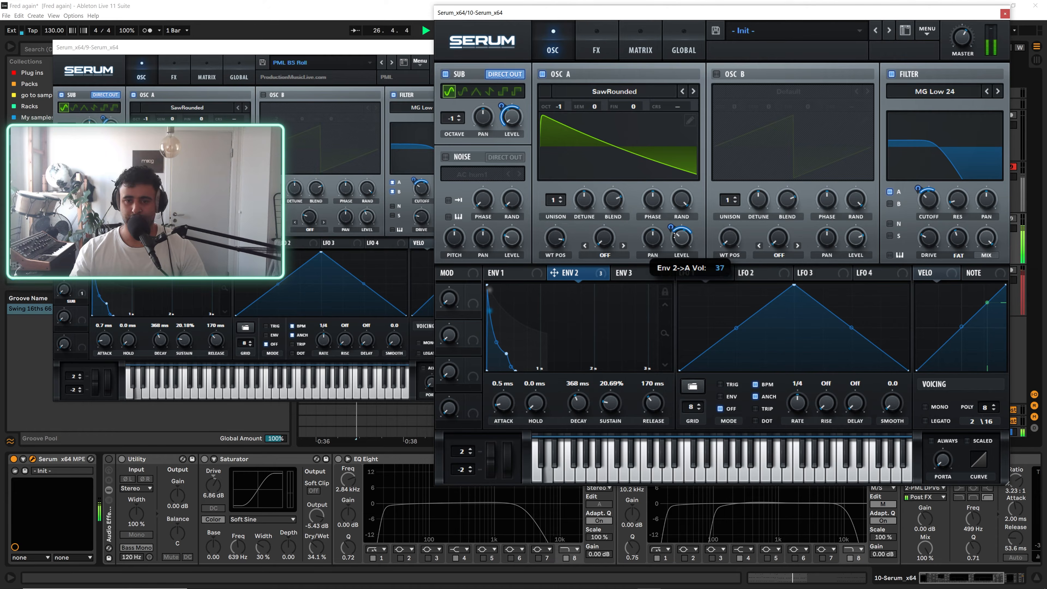
Enable the Hyper/Dimension effect, lower the Hyper mix, adjust the Dimension mix and reduce the Dimension size.
click(601, 50)
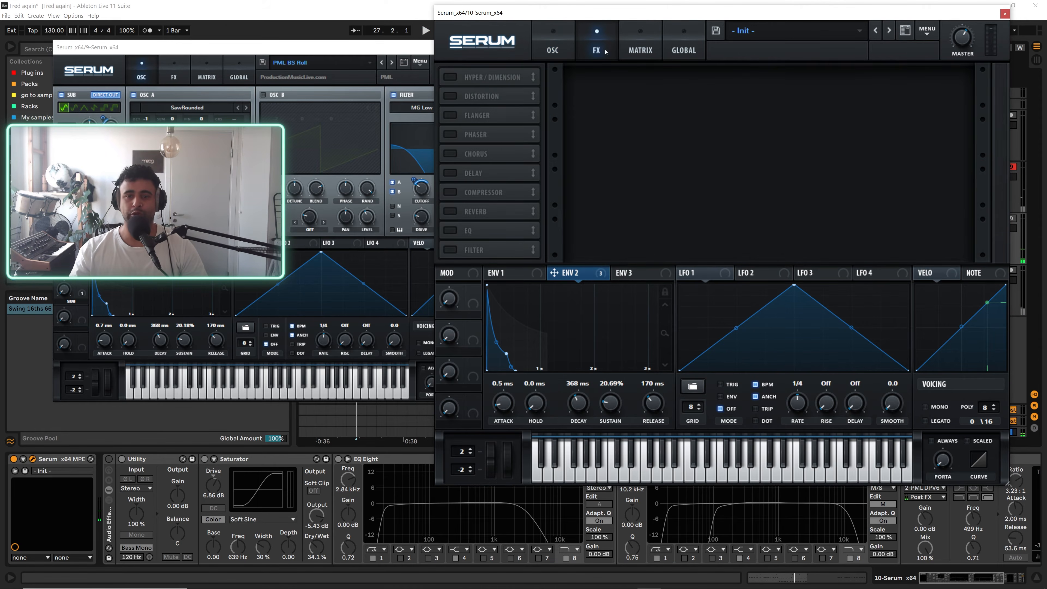
click(450, 77)
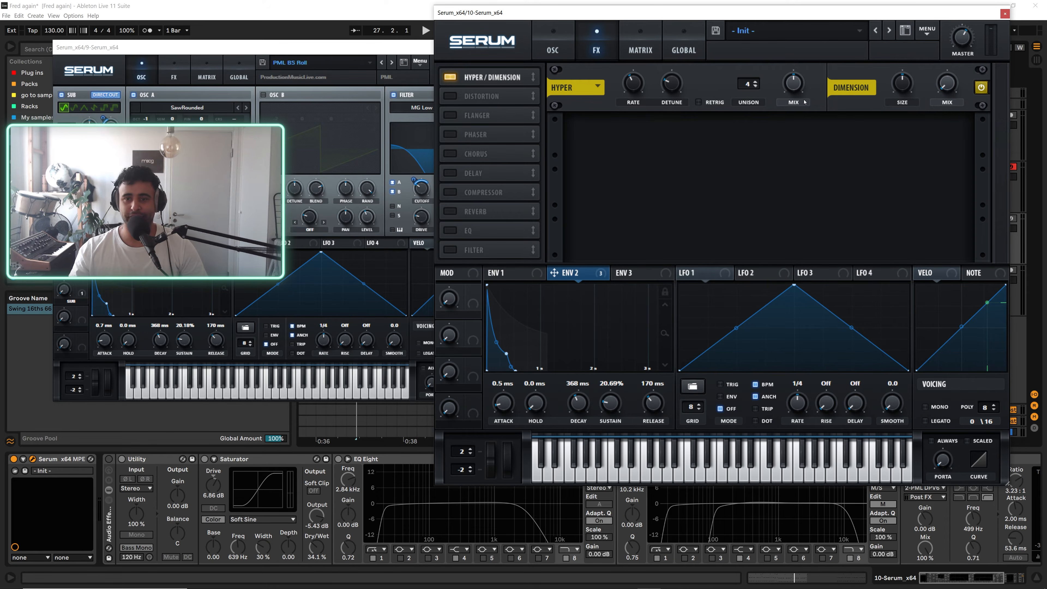
drag(796, 83, 796, 96)
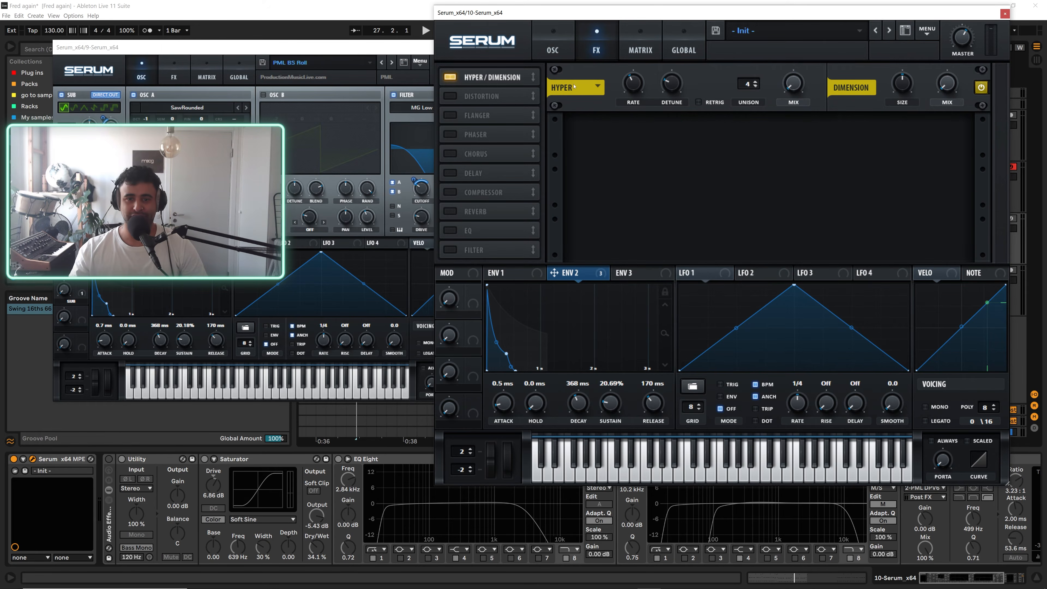
drag(951, 88, 950, 78)
key(space)
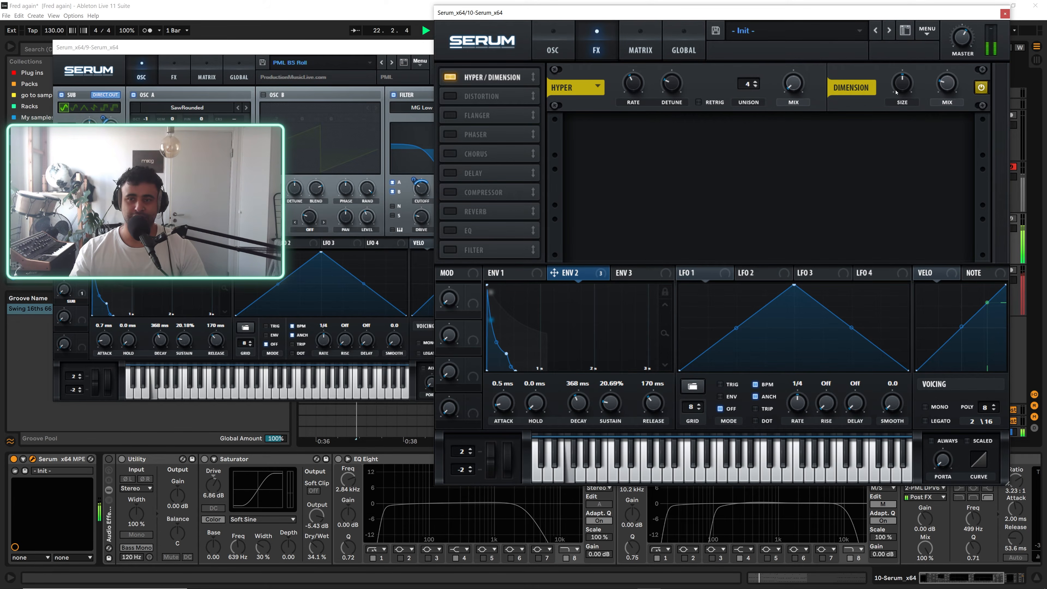
mouse_move(907, 88)
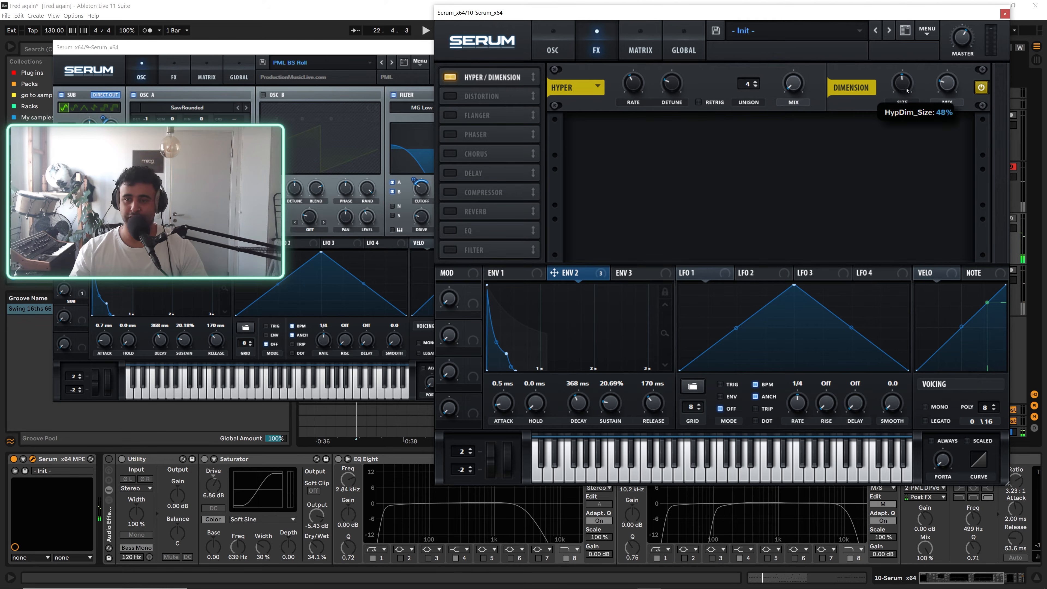
scroll(906, 99, down, 4)
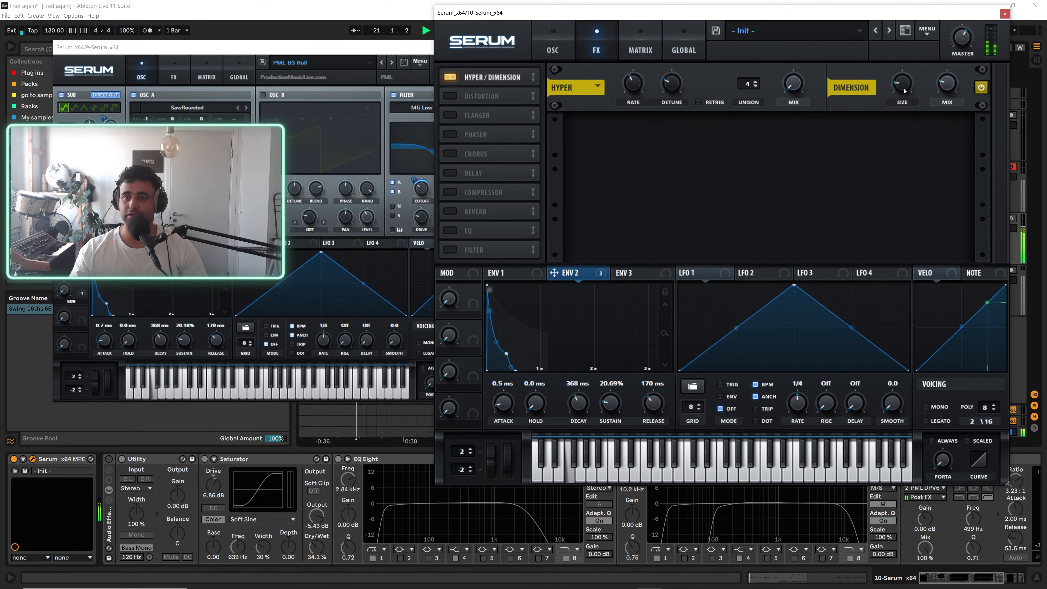
Compare the Hyper/Dimension settings with those of the PML BS Roll patch, audition the bass and return to the oscillator view.
click(207, 75)
click(174, 76)
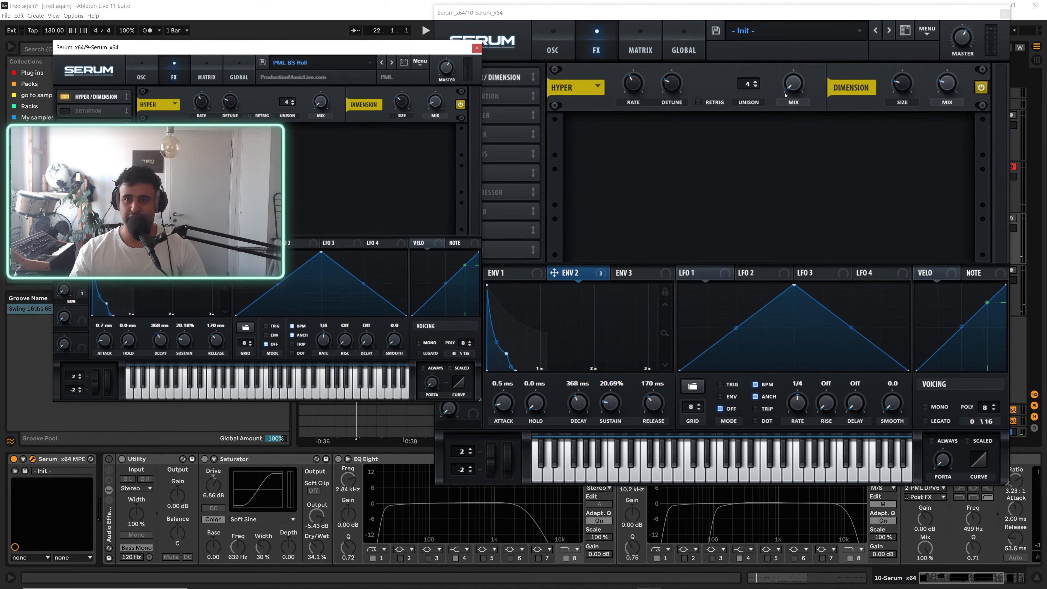
click(901, 81)
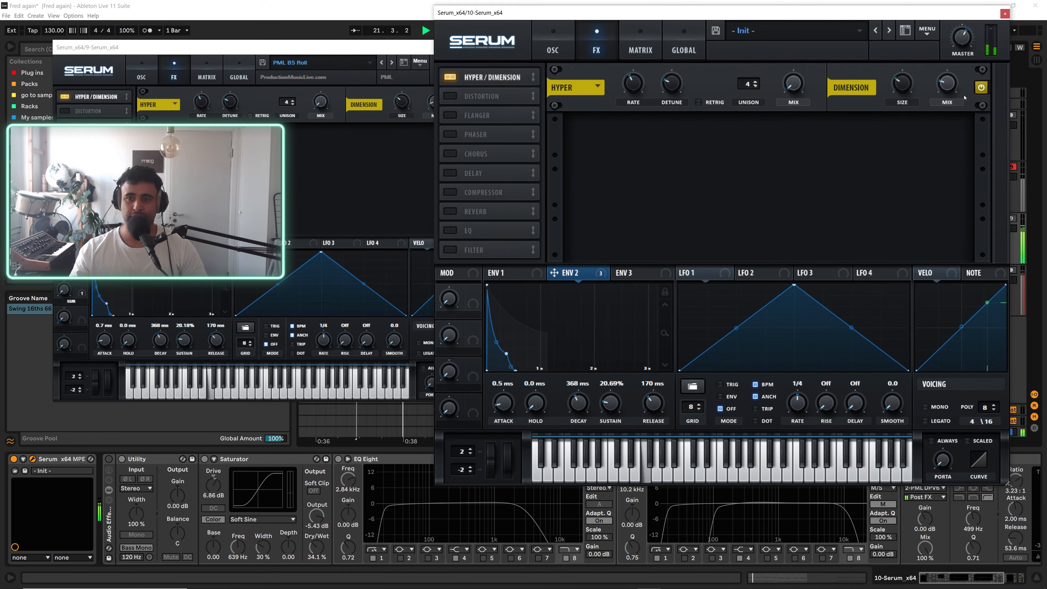
key(space)
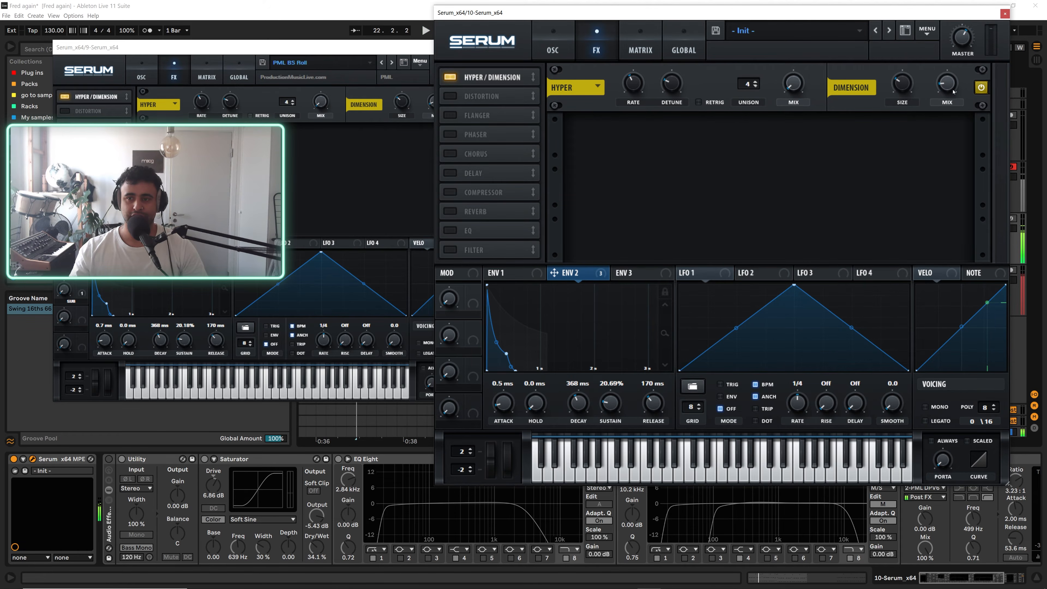
key(space)
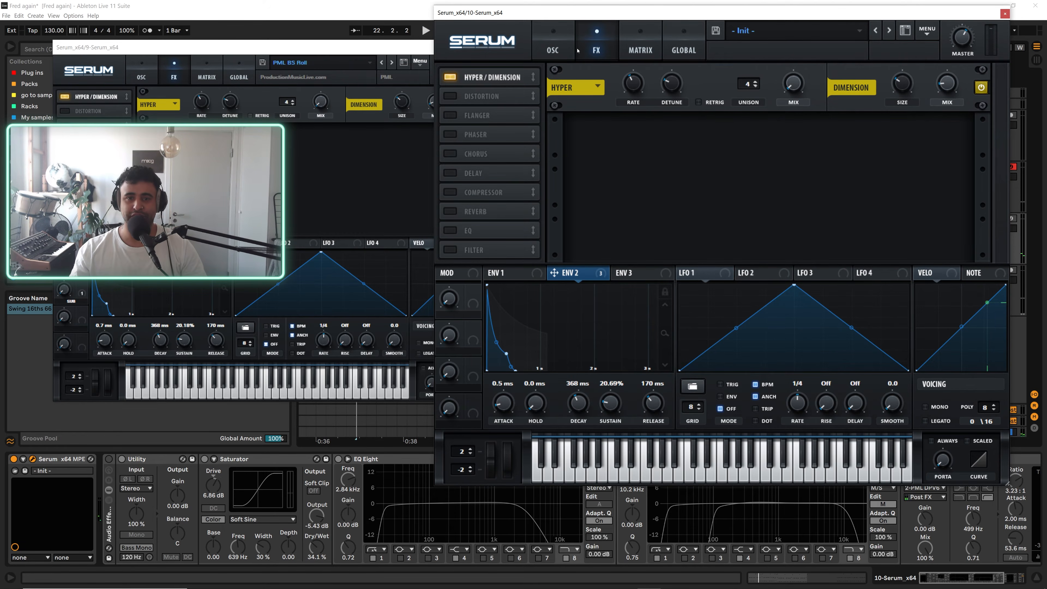
key(space)
click(553, 49)
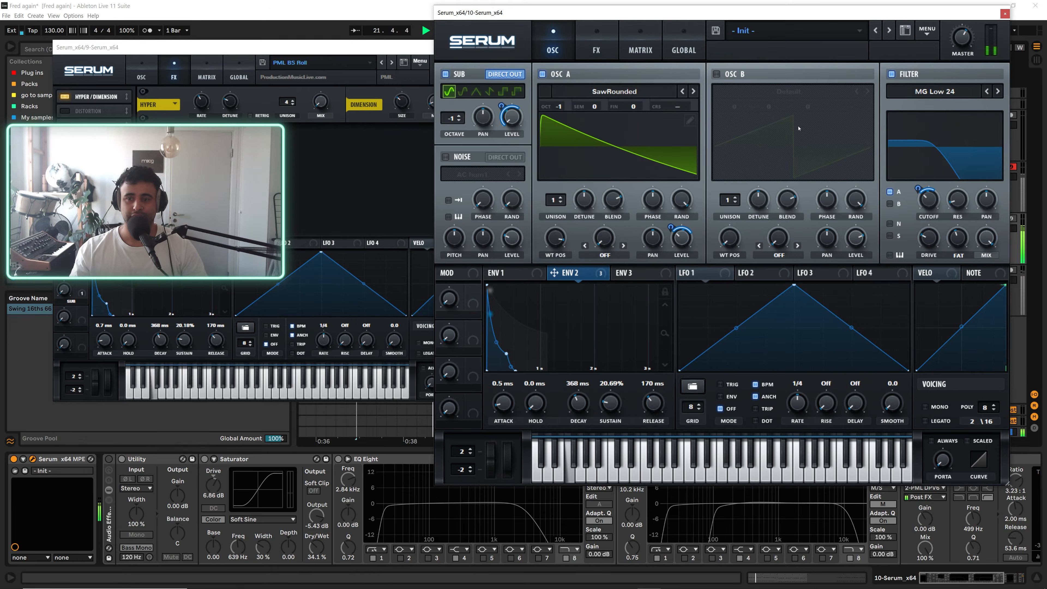
Compare the oscillator settings with the PML BS Roll patch and solo the 10 Serum_x64 track to hear the rebuilt bass alone.
key(space)
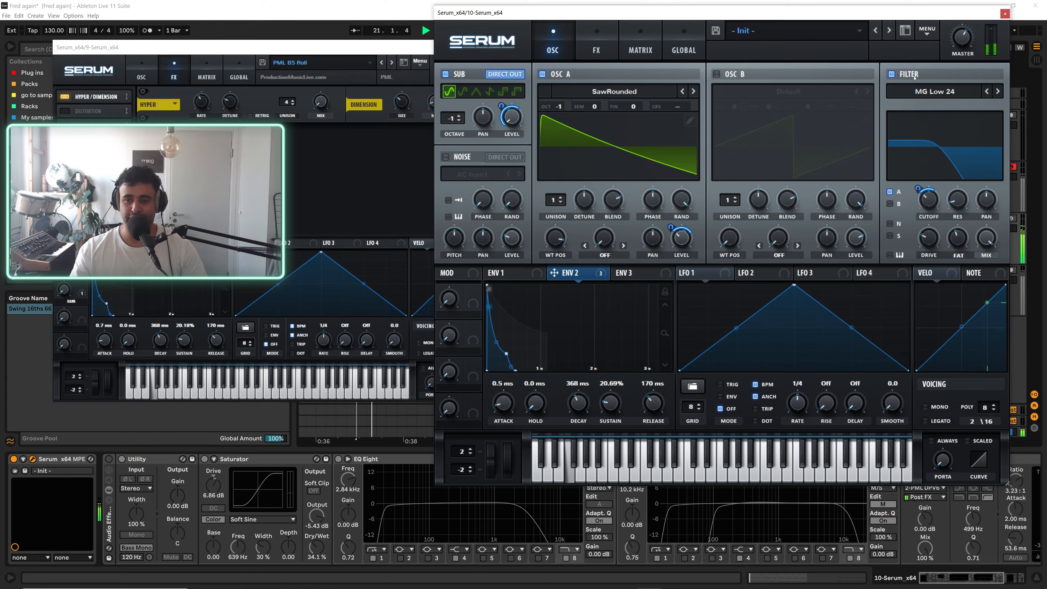
click(148, 78)
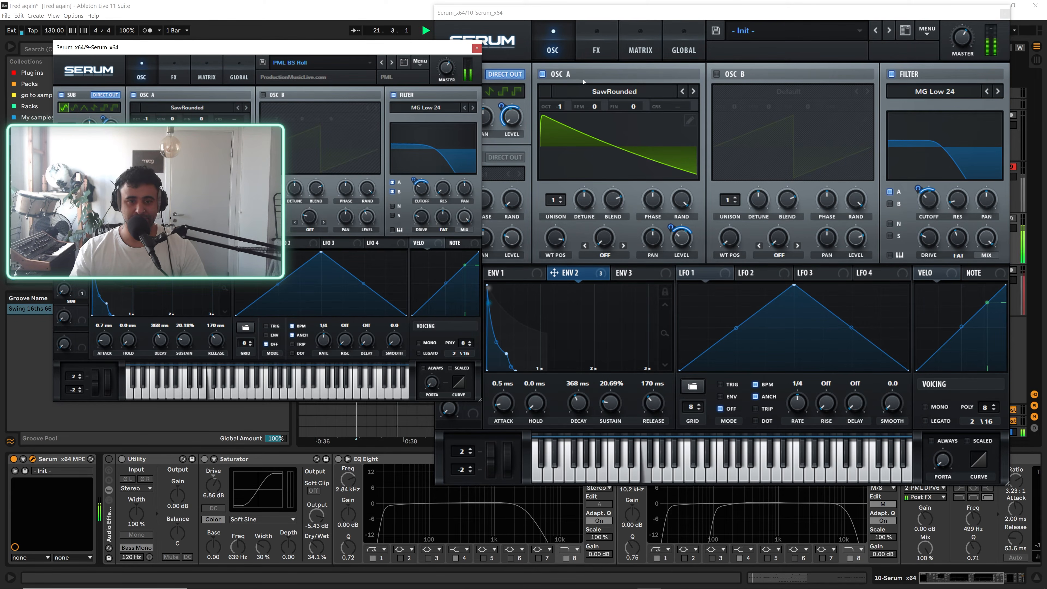
key(space)
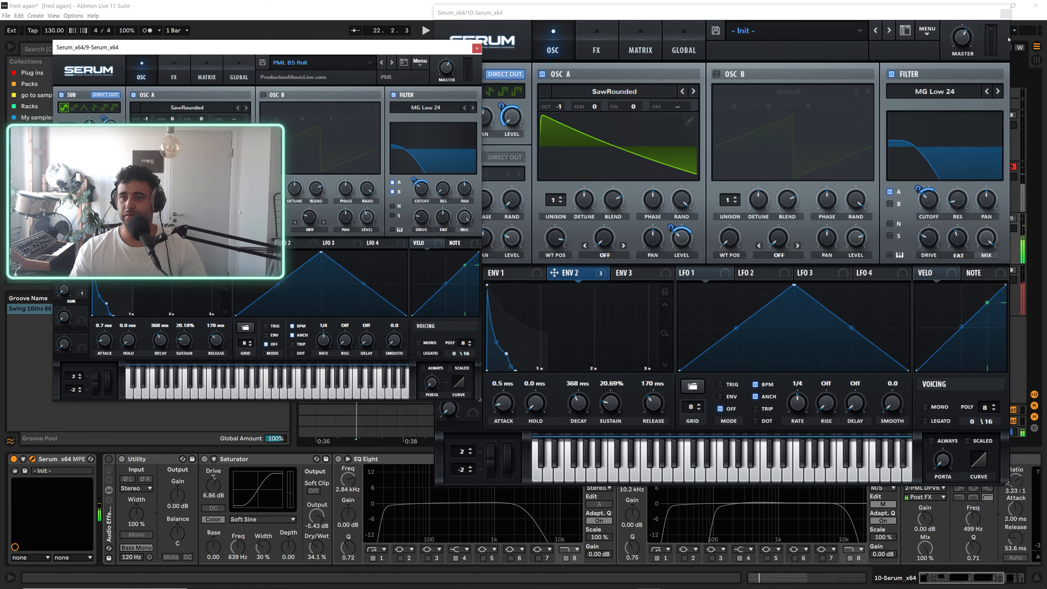
drag(939, 12, 827, 26)
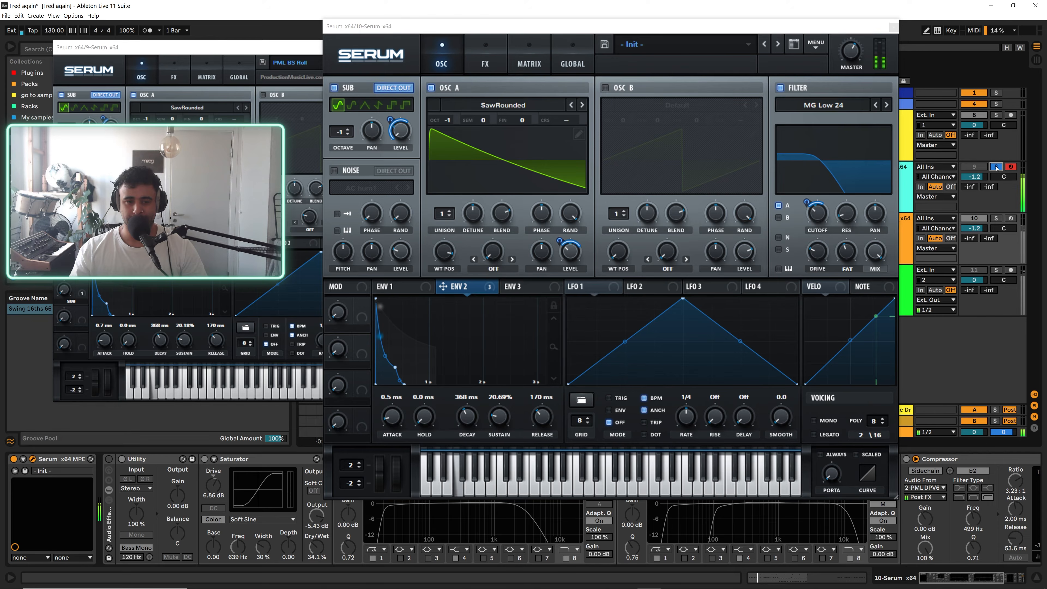
click(997, 220)
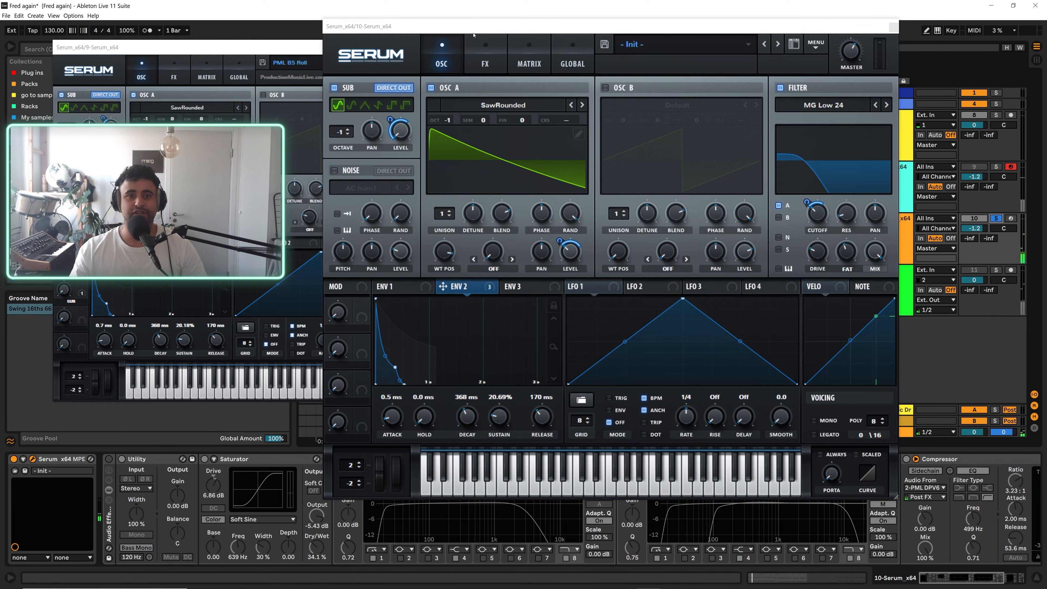
drag(473, 30, 501, 28)
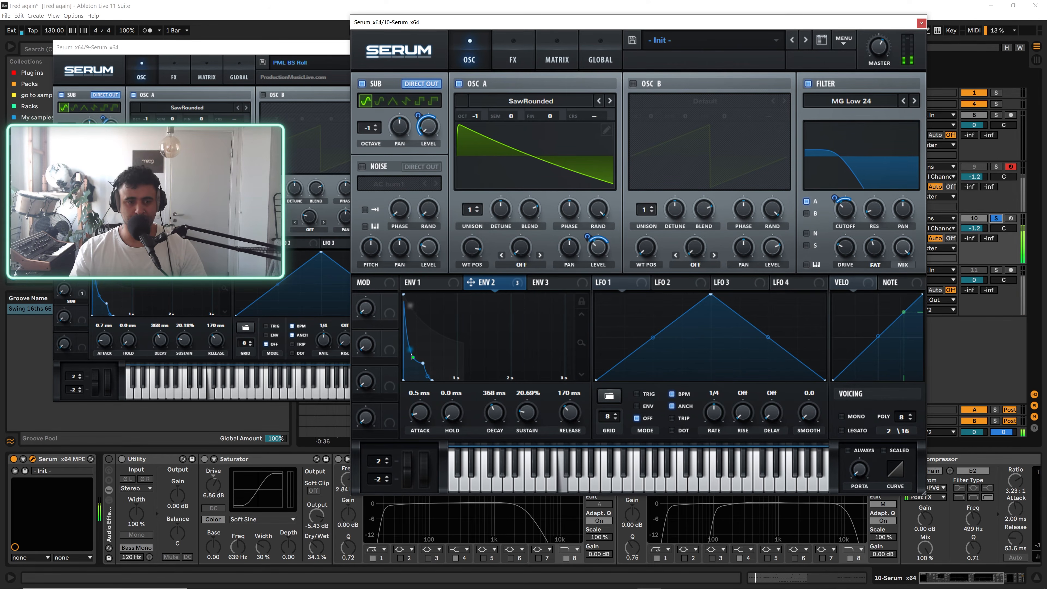
Adjust Env 2's decay curve while auditioning the bass, check the master volume and close the rebuilt patch's Serum window.
drag(411, 357, 414, 379)
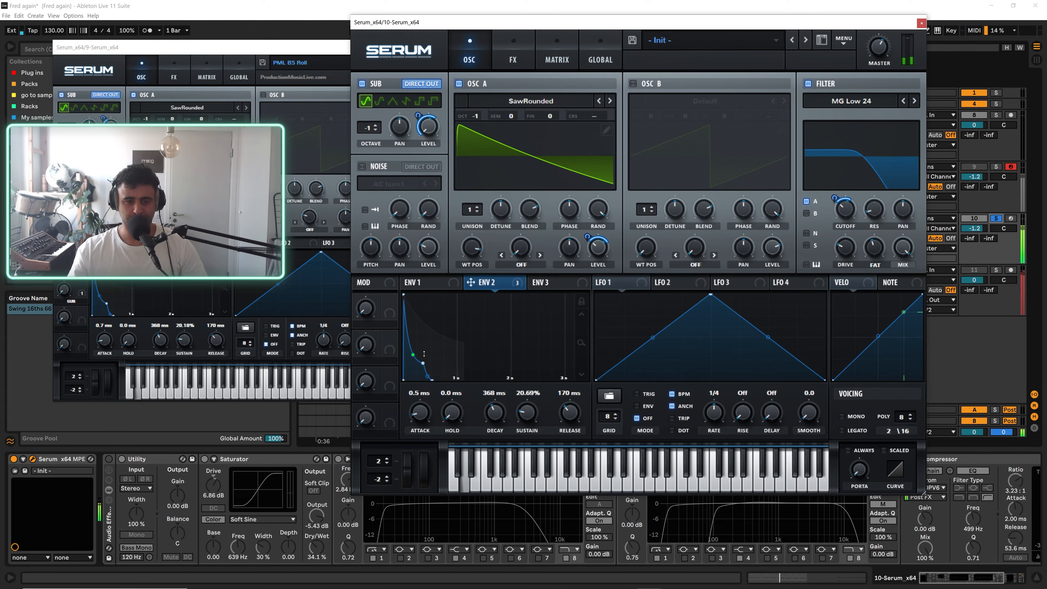
mouse_move(879, 47)
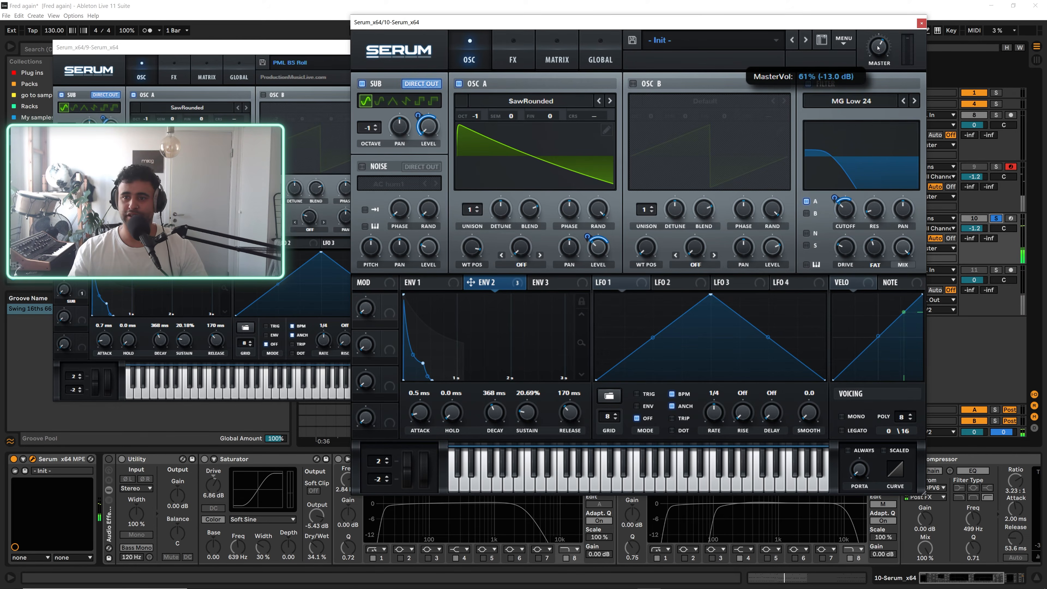
scroll(879, 45, up, 1)
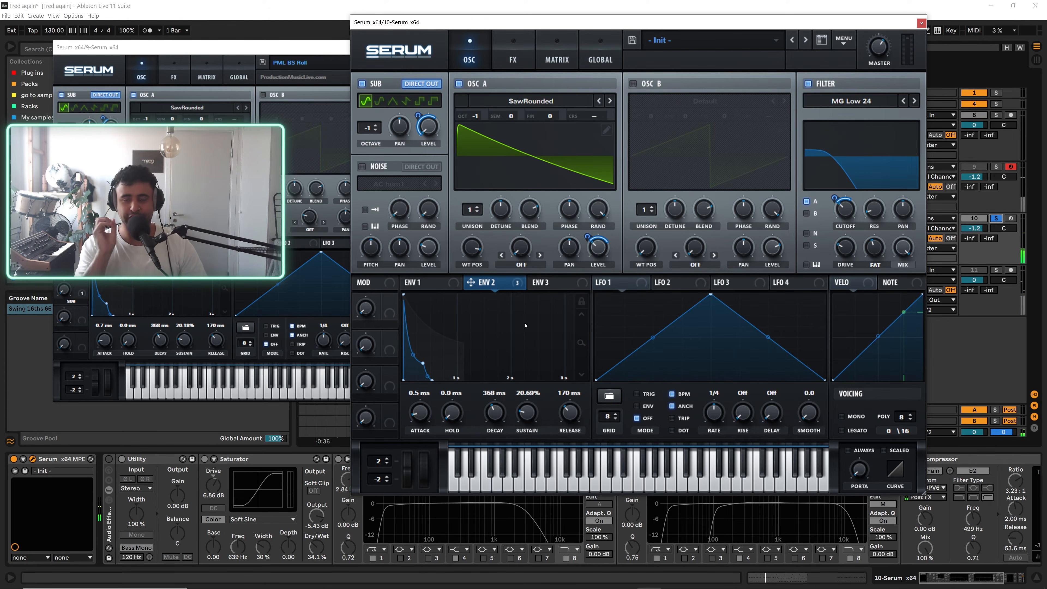
click(921, 24)
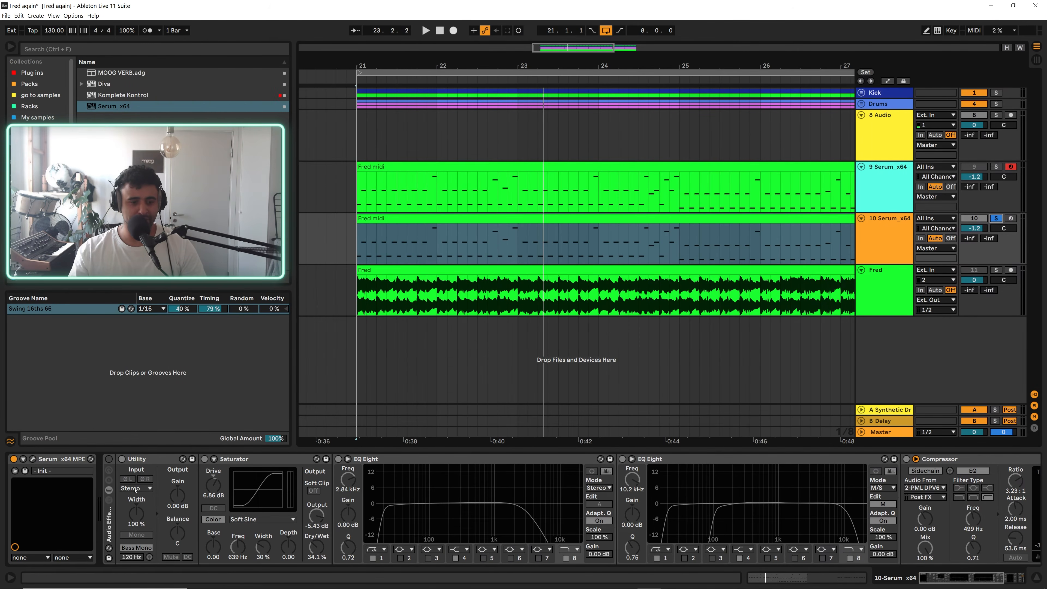
Enable the Audio Effect Rack on the 10 Serum_x64 track, comparing the bass with and without it during playback.
click(107, 471)
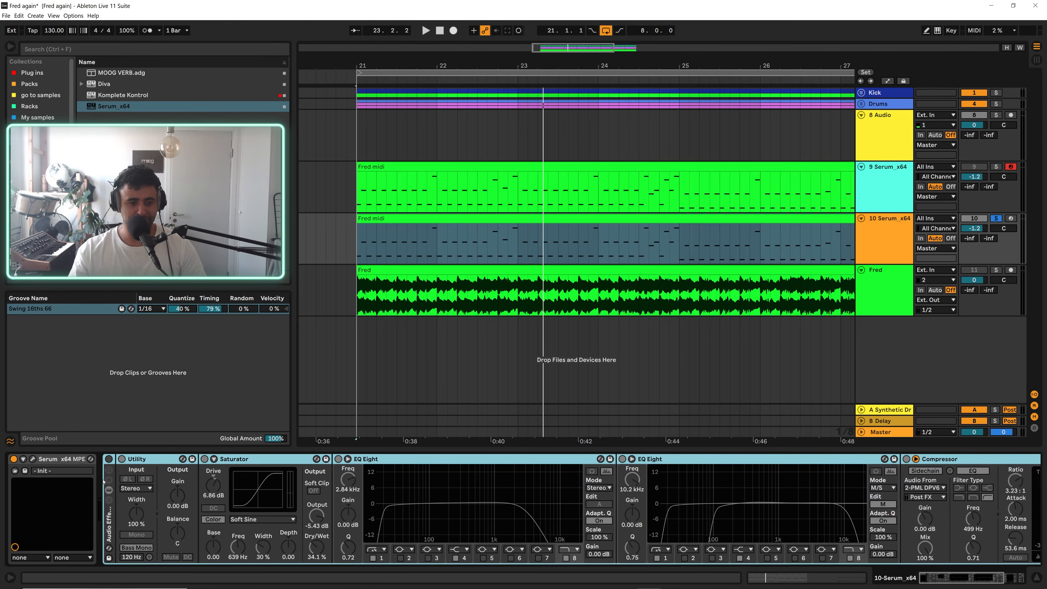
click(109, 459)
key(space)
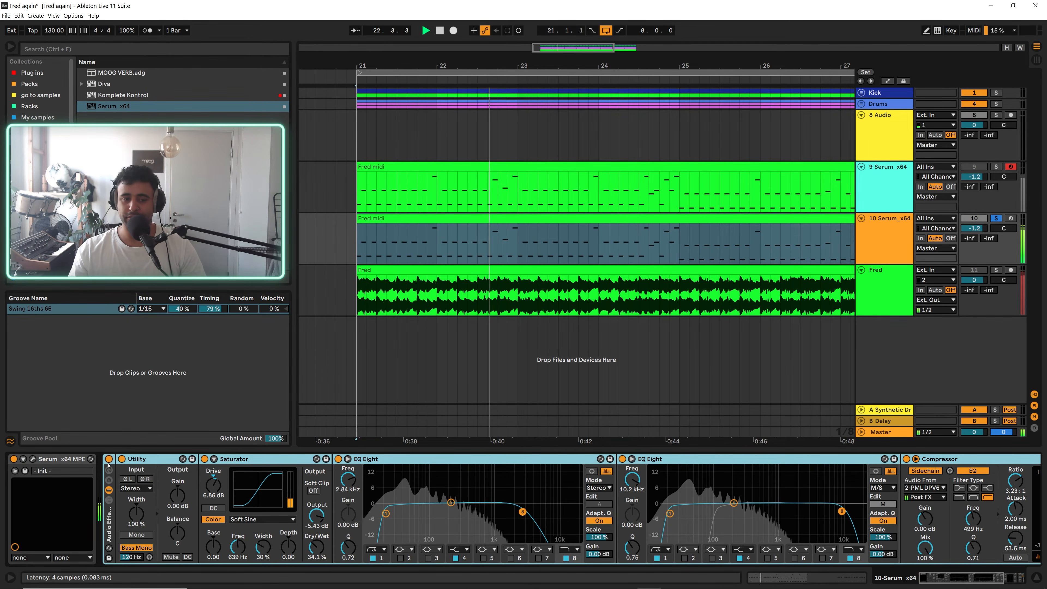
click(109, 460)
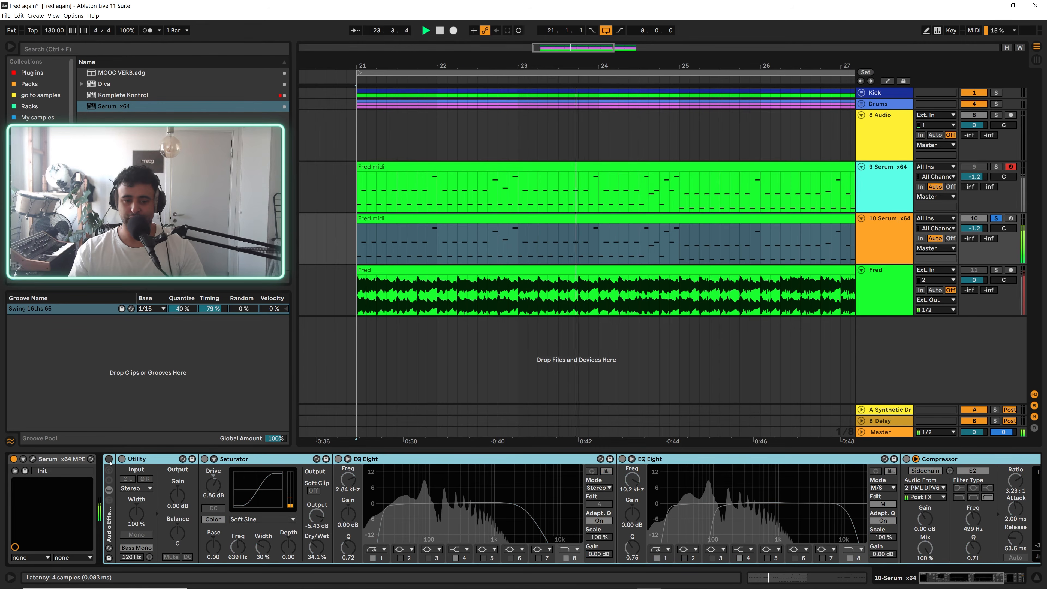
click(109, 460)
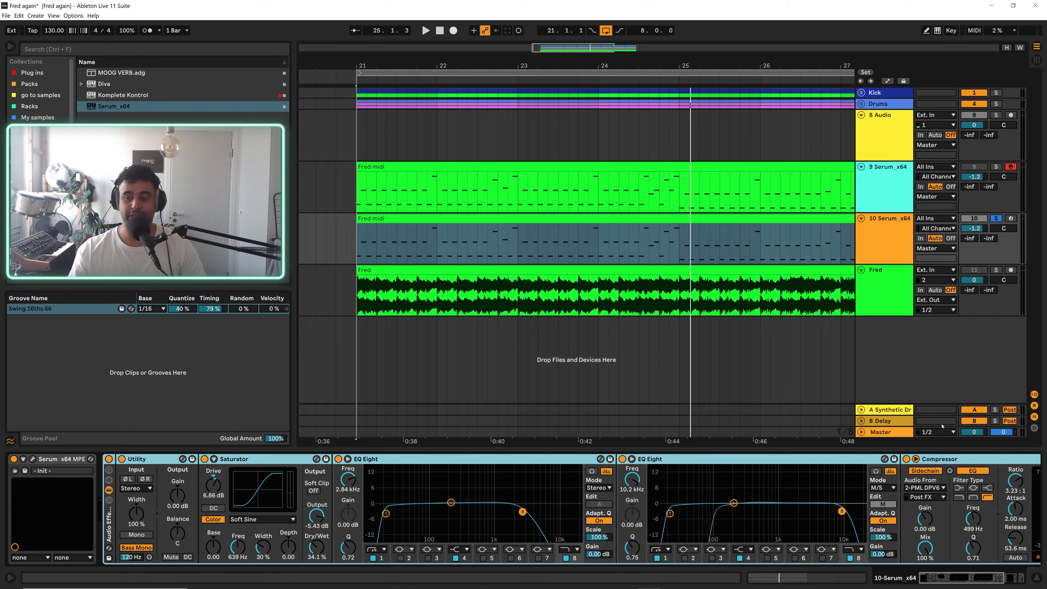
Bypass and re-enable the Saturator during playback to compare the bass with and without saturation.
click(145, 460)
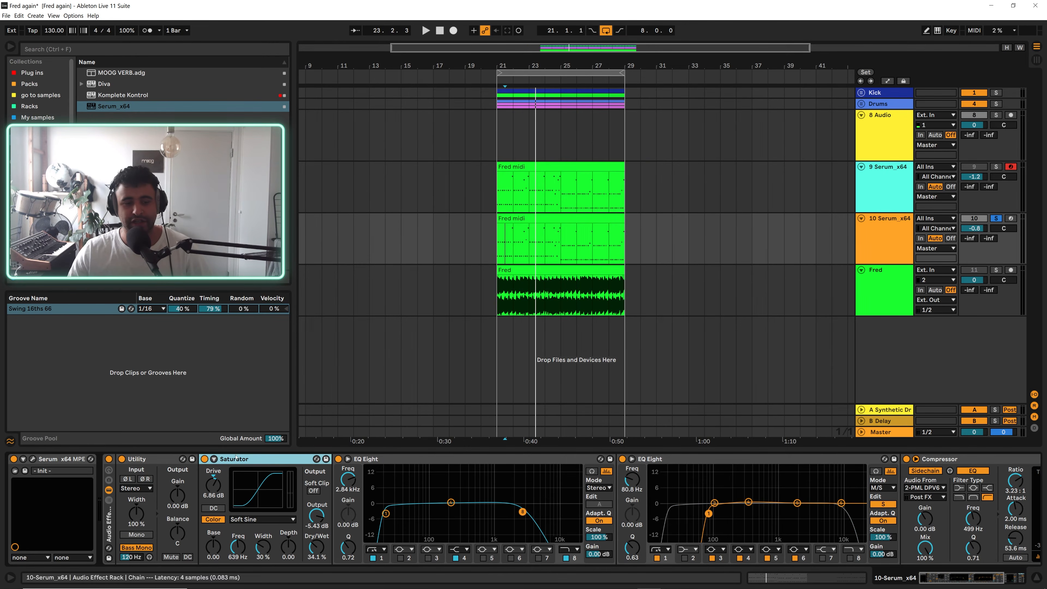
click(204, 459)
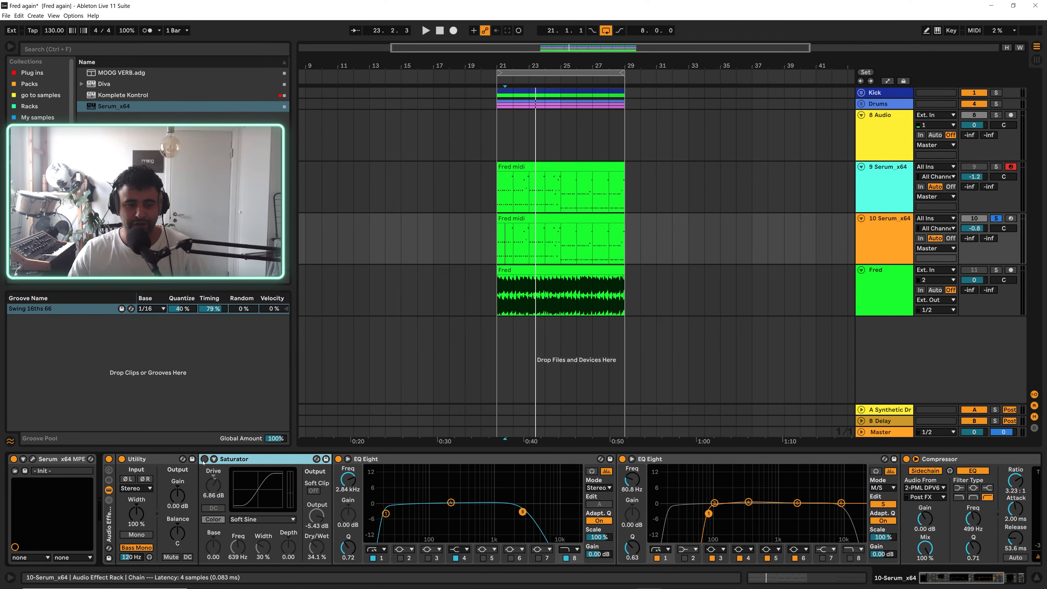
key(space)
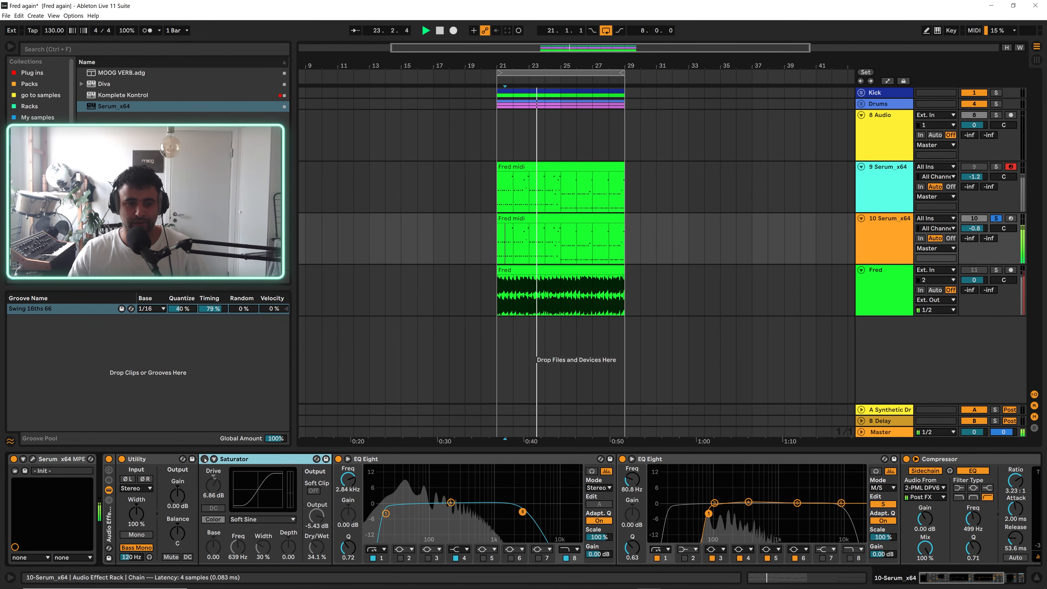
click(205, 460)
key(space)
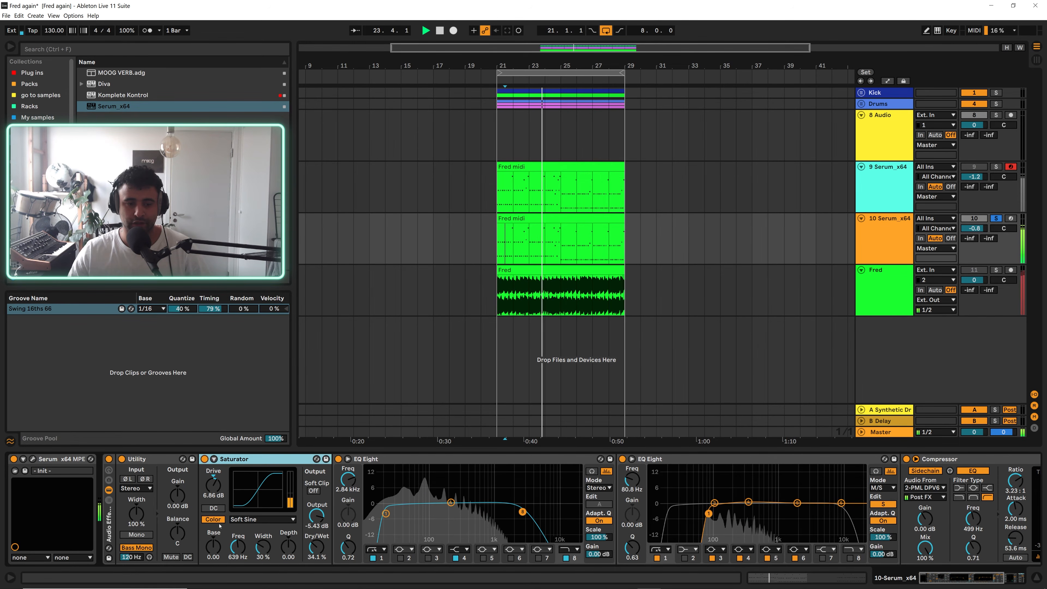
key(space)
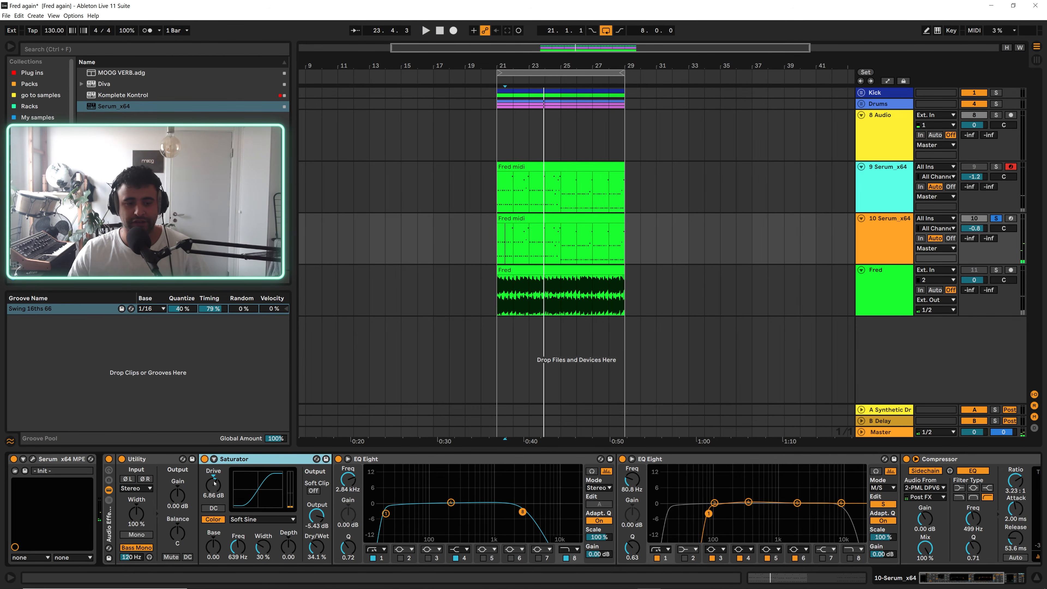
Review the Saturator's curve types, audition it at 100% Dry/Wet and lower Dry/Wet to 32.5%.
click(260, 520)
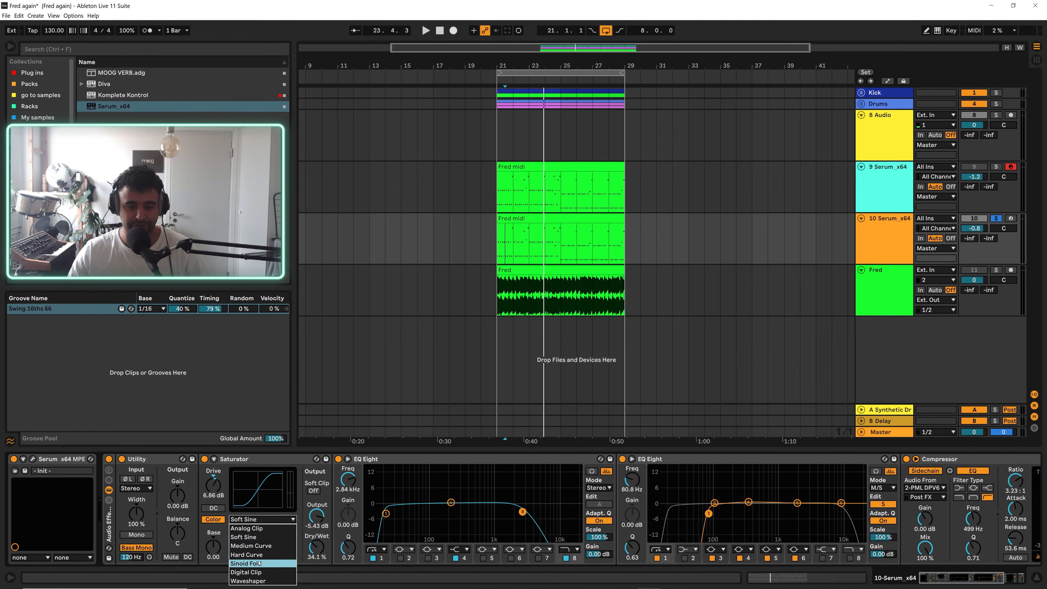
click(248, 458)
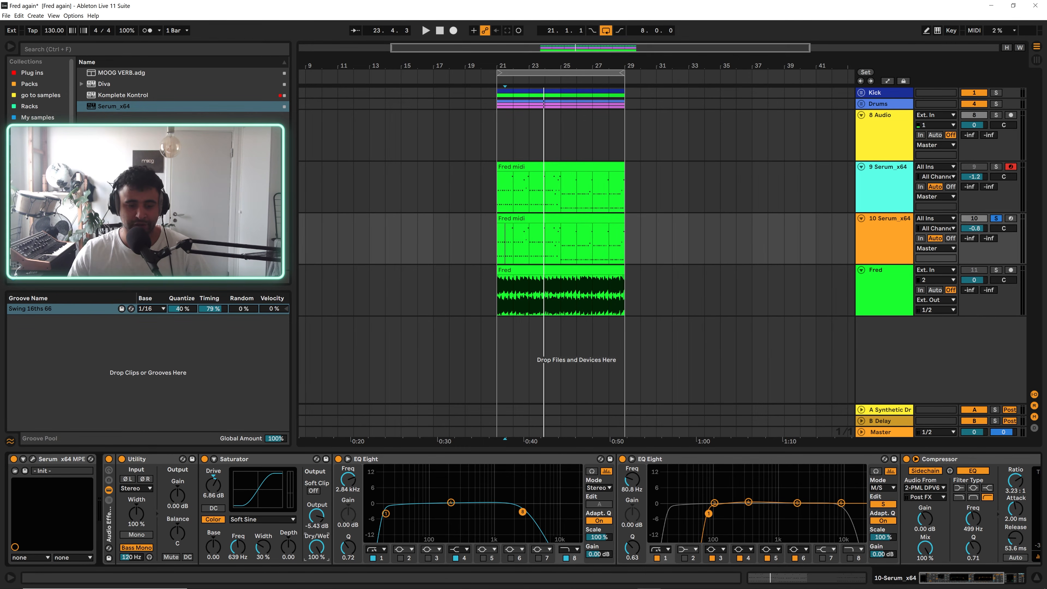
key(space)
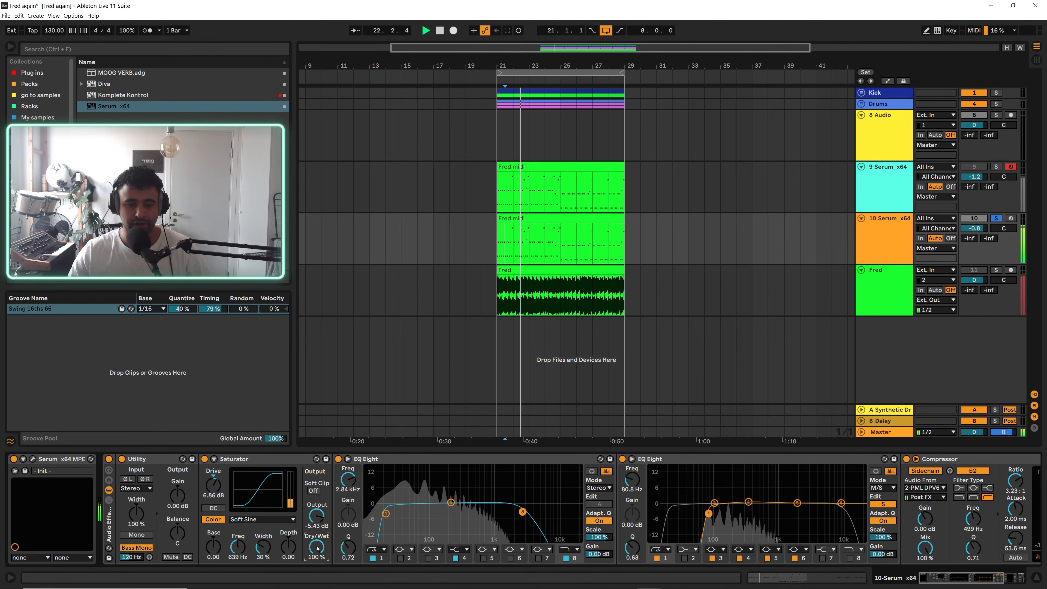
drag(317, 548, 317, 580)
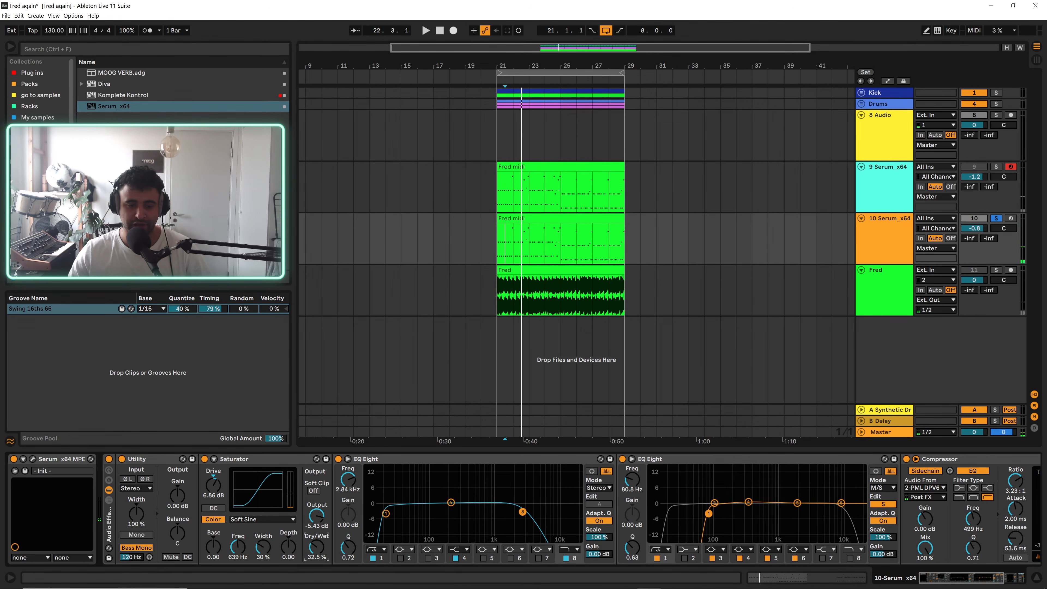
key(space)
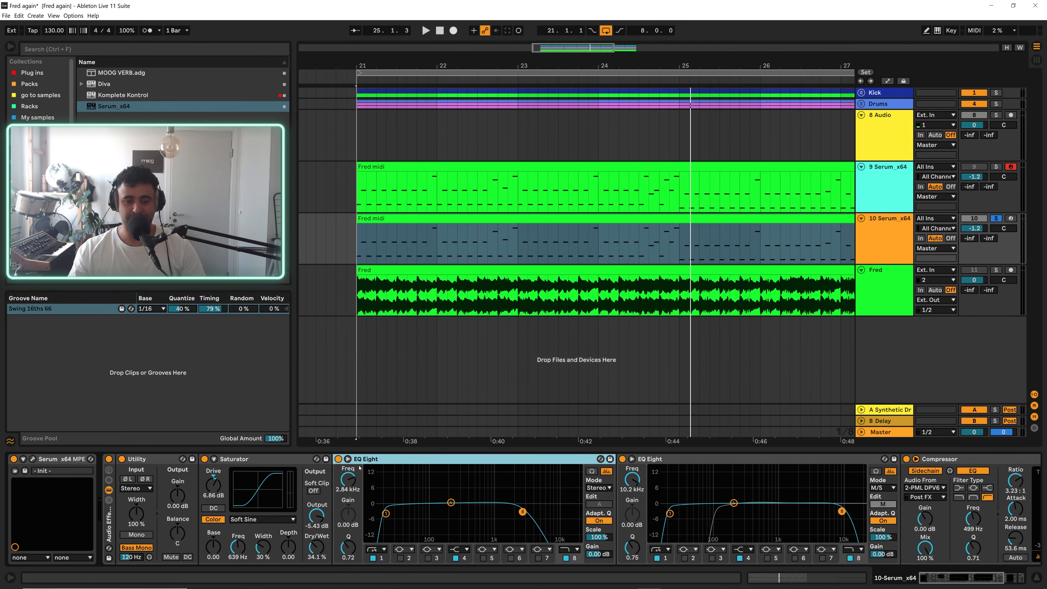
Switch the second EQ Eight, in M/S mode, to editing the side channel and audition the bass.
click(662, 460)
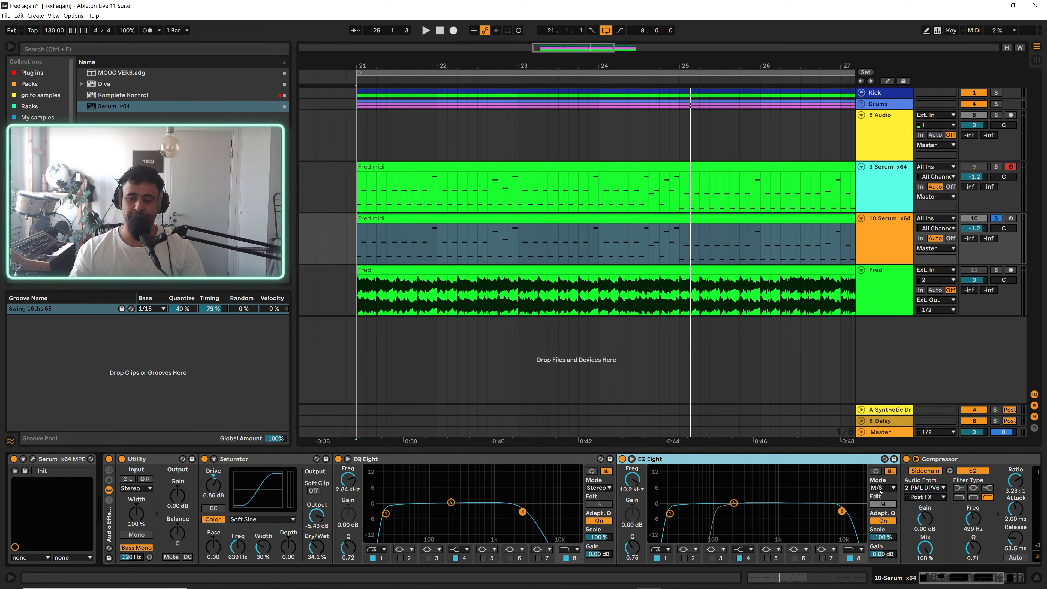
click(881, 489)
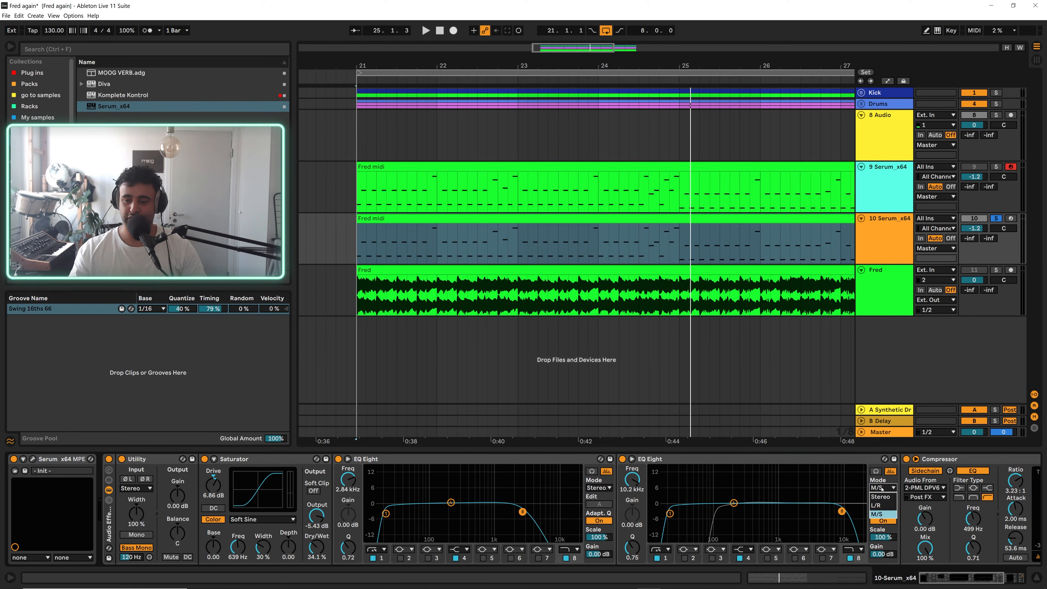
click(882, 504)
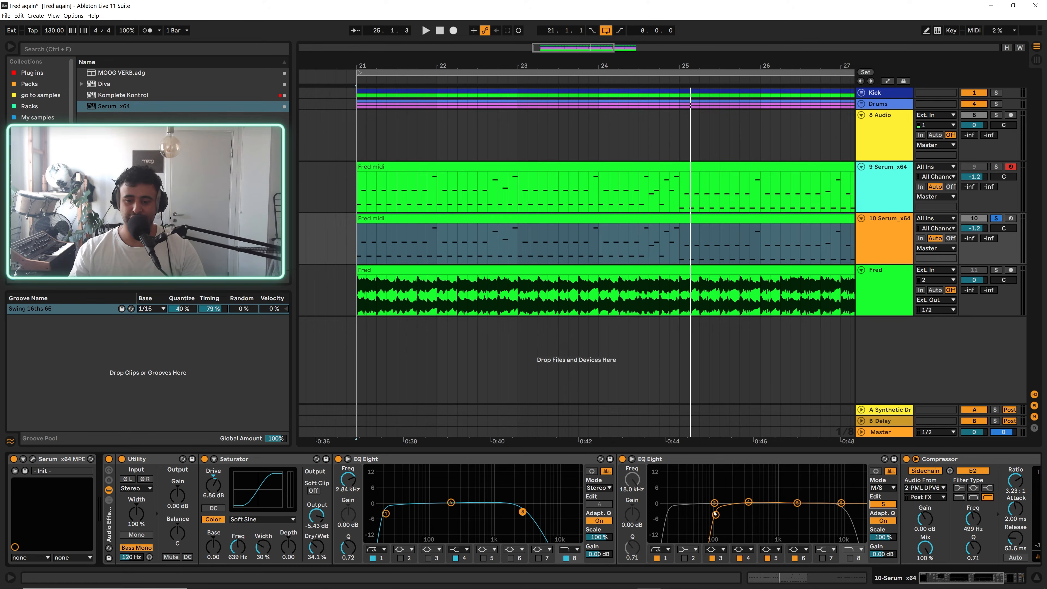
key(space)
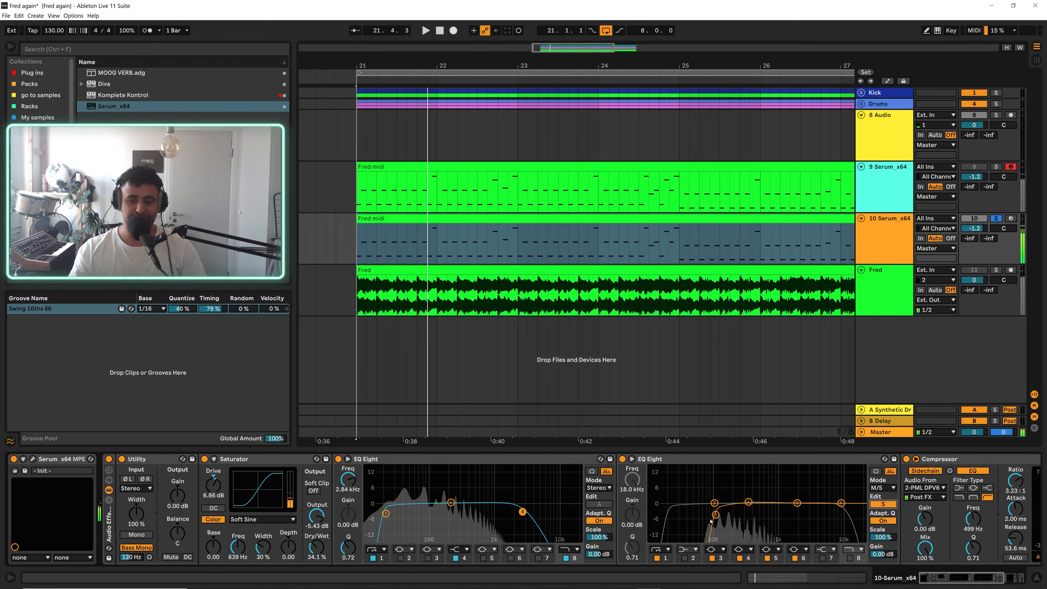
key(space)
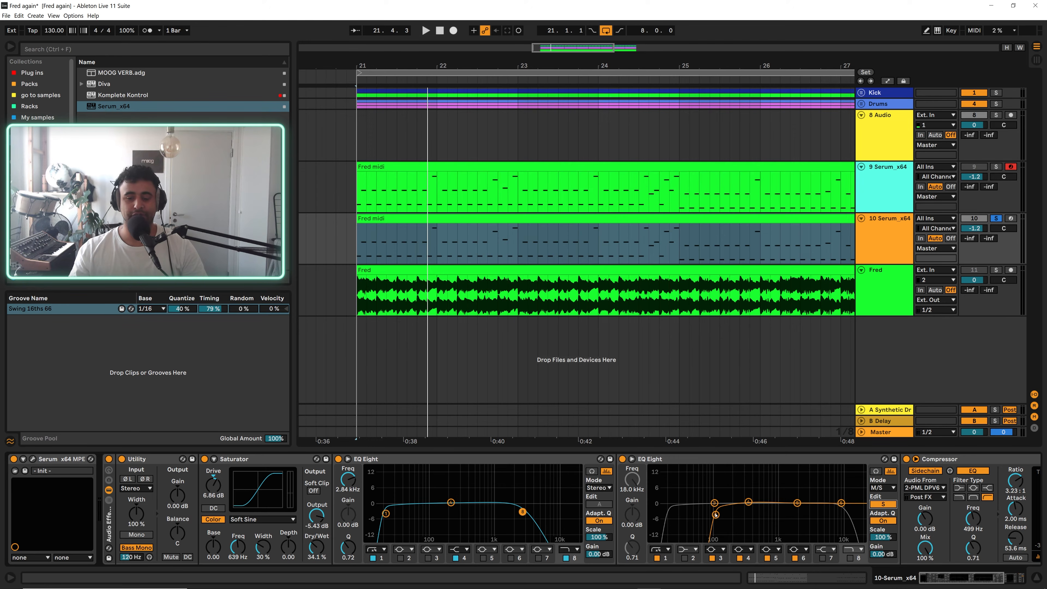
Set the side channel's low-cut band in the second EQ Eight to about 80.8 Hz while auditioning the bass.
mouse_move(716, 515)
mouse_down()
mouse_move(792, 511)
mouse_move(685, 515)
mouse_move(709, 512)
mouse_up()
key(space)
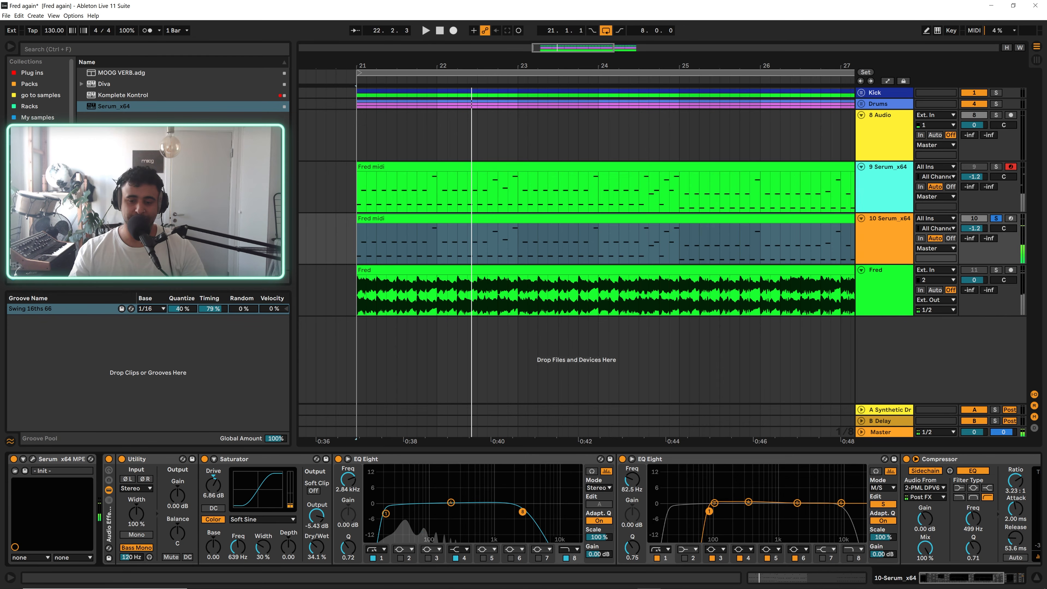
key(space)
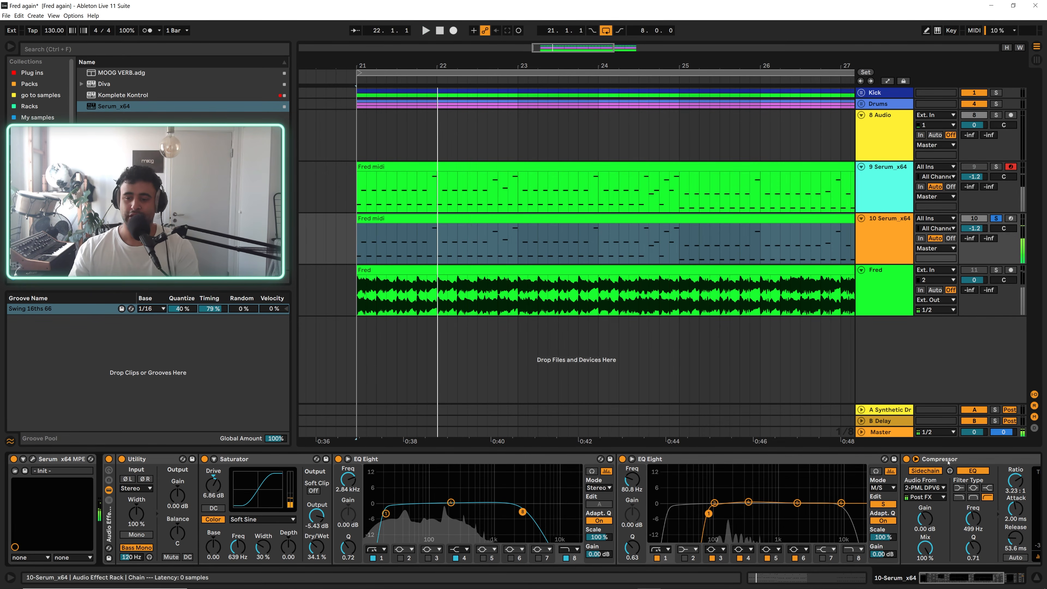
Examine the sidechain Compressor and the Limiter at the end of the chain while playing the bass with the drums.
scroll(735, 473, right, 5)
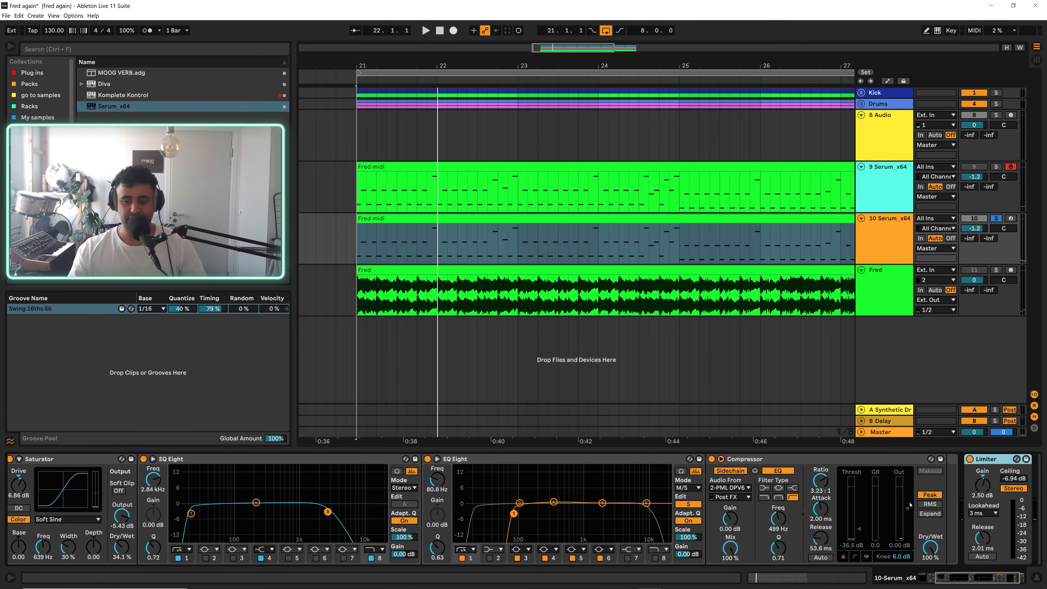
key(space)
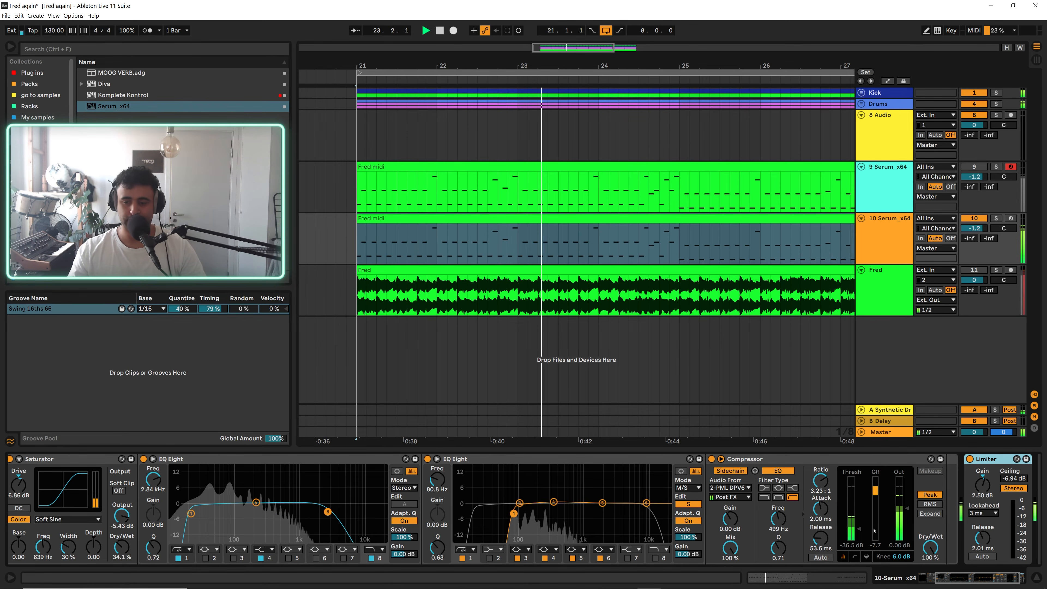
key(space)
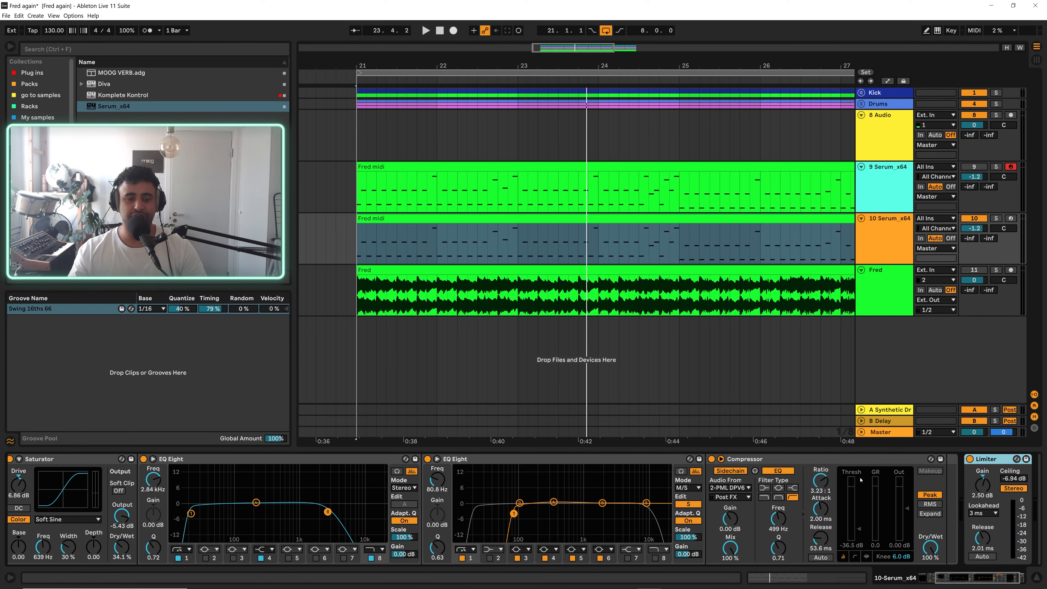
key(space)
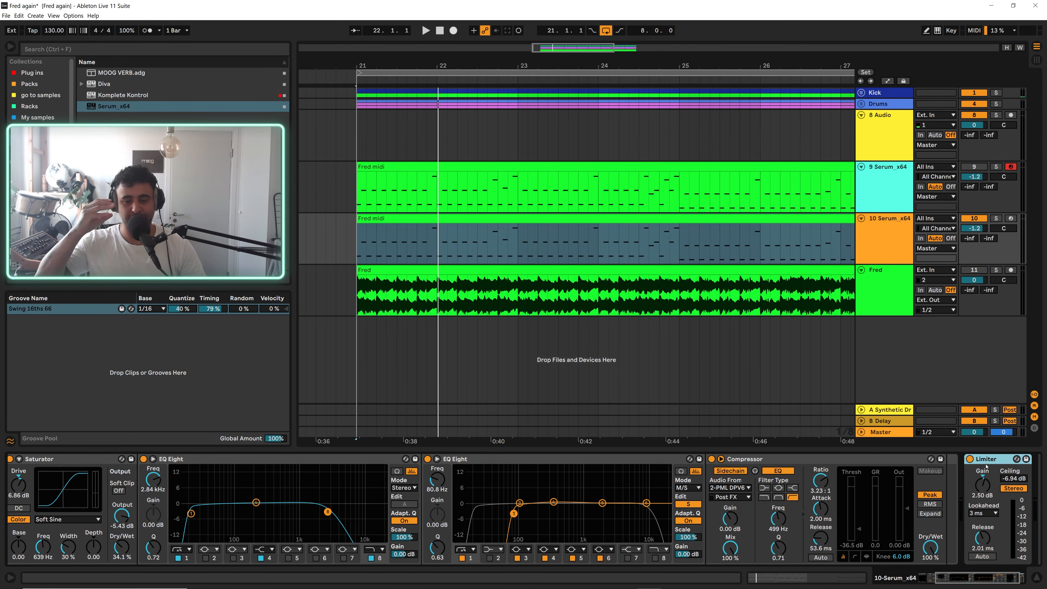
Raise the volume of track 10 Serum_x64 to -0.8 dB while playing the bass with the drums.
key(space)
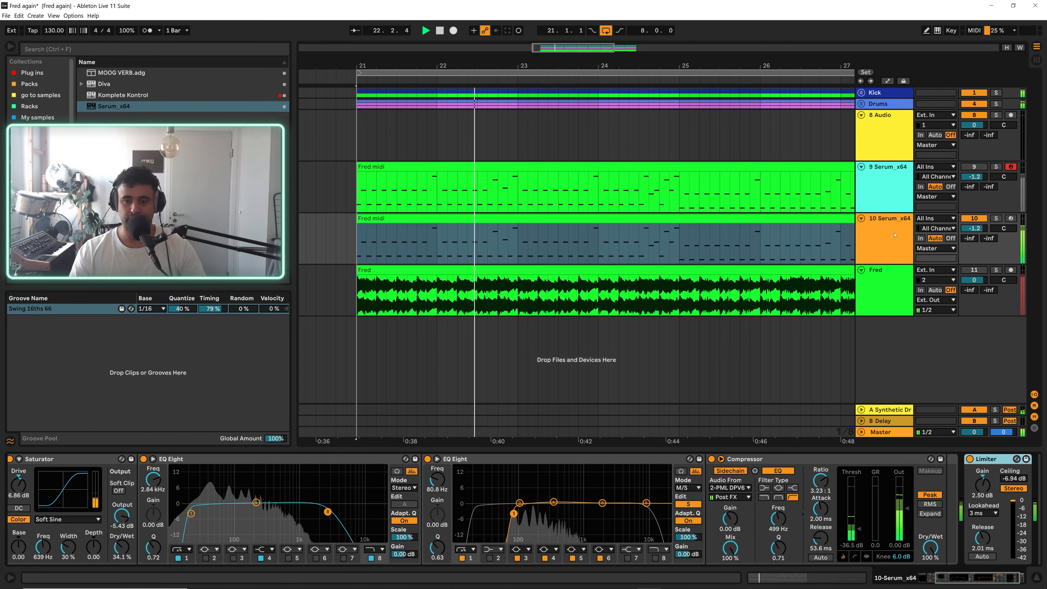
key(Tab)
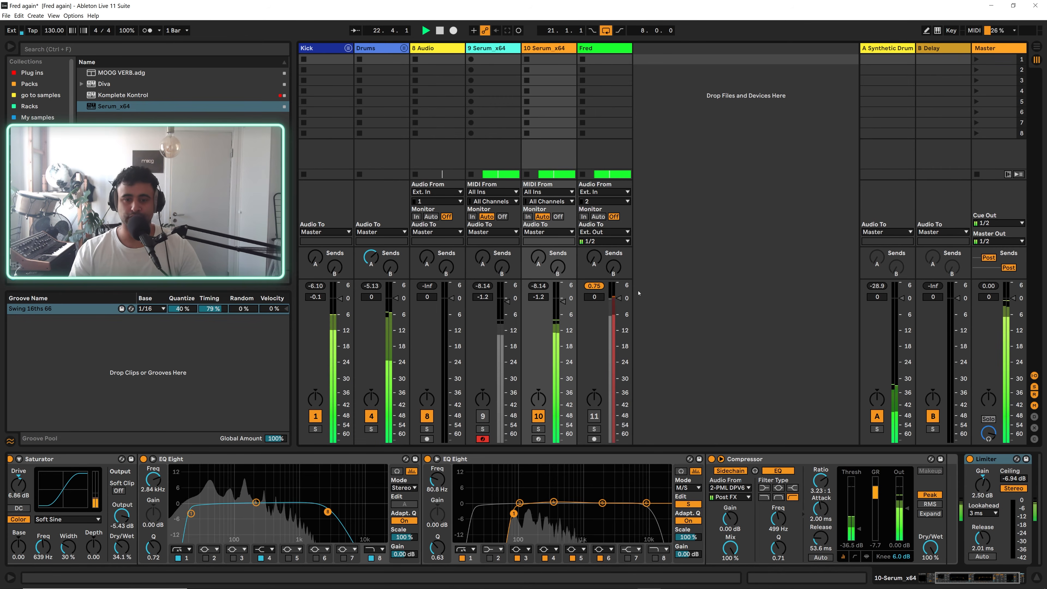
click(539, 297)
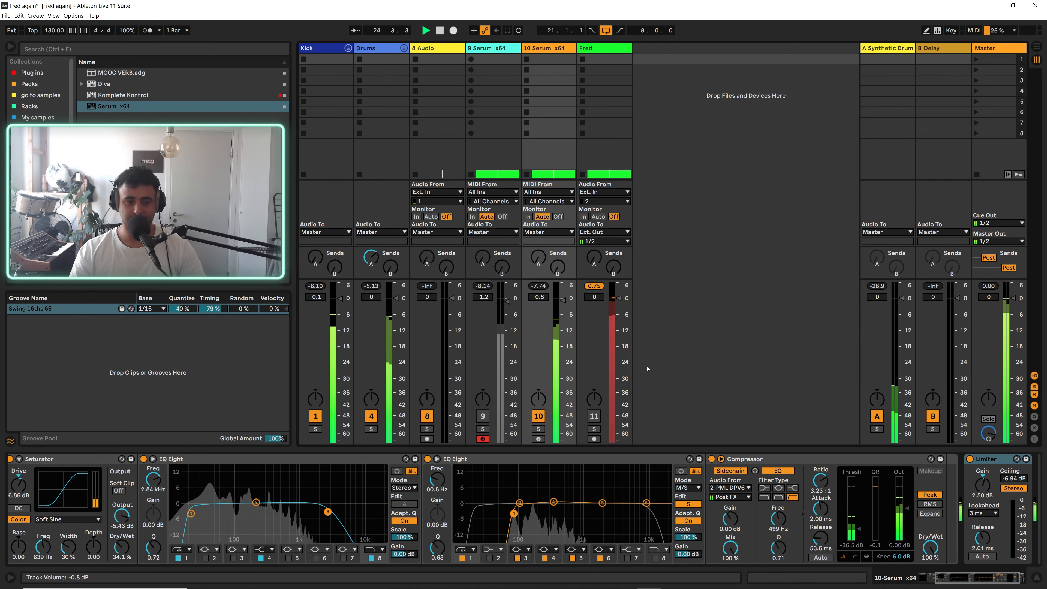
key(Tab)
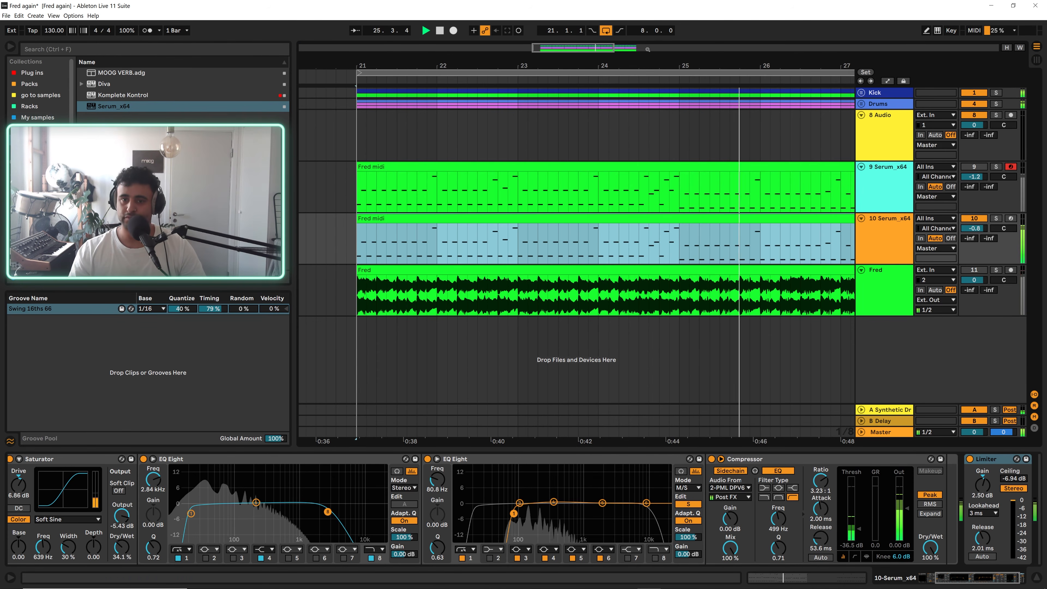
Select the Audio Effect Rack holding the Utility, Saturator, two EQ Eights and Compressor on track 10 Serum_x64.
drag(714, 66, 624, 51)
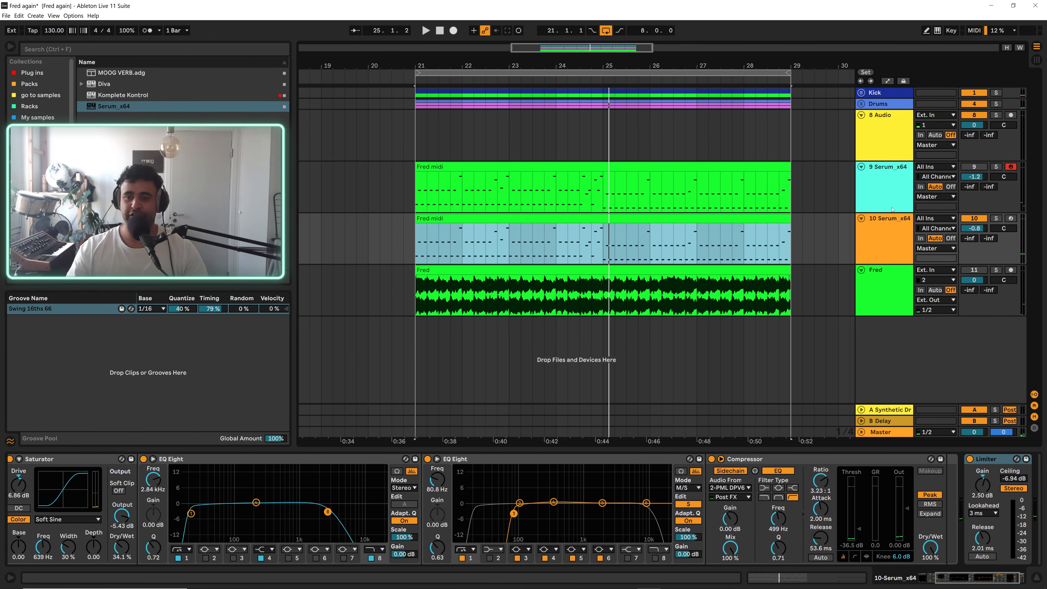
drag(591, 59, 586, 33)
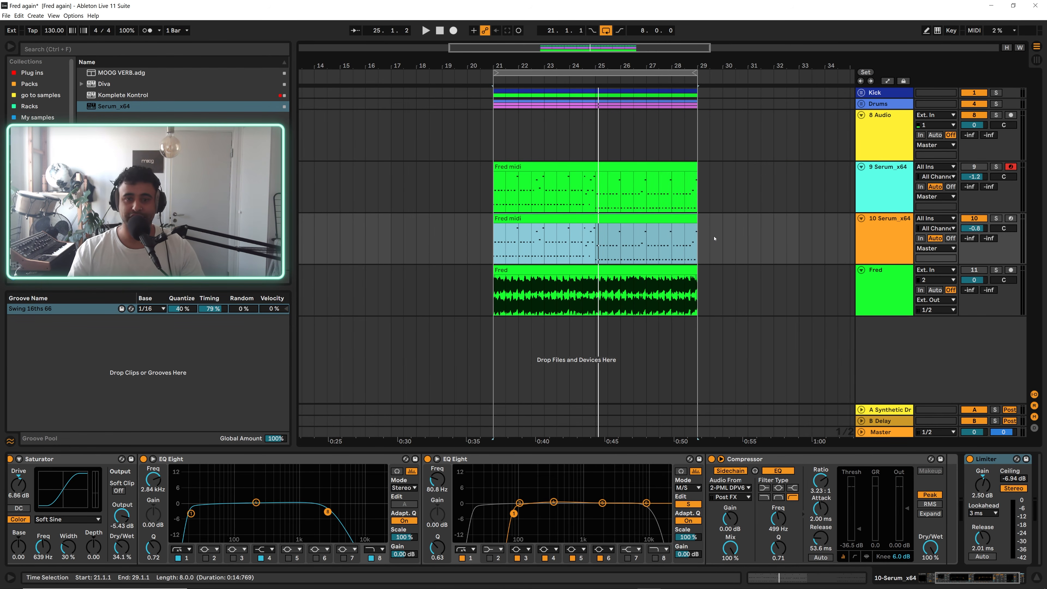
click(700, 244)
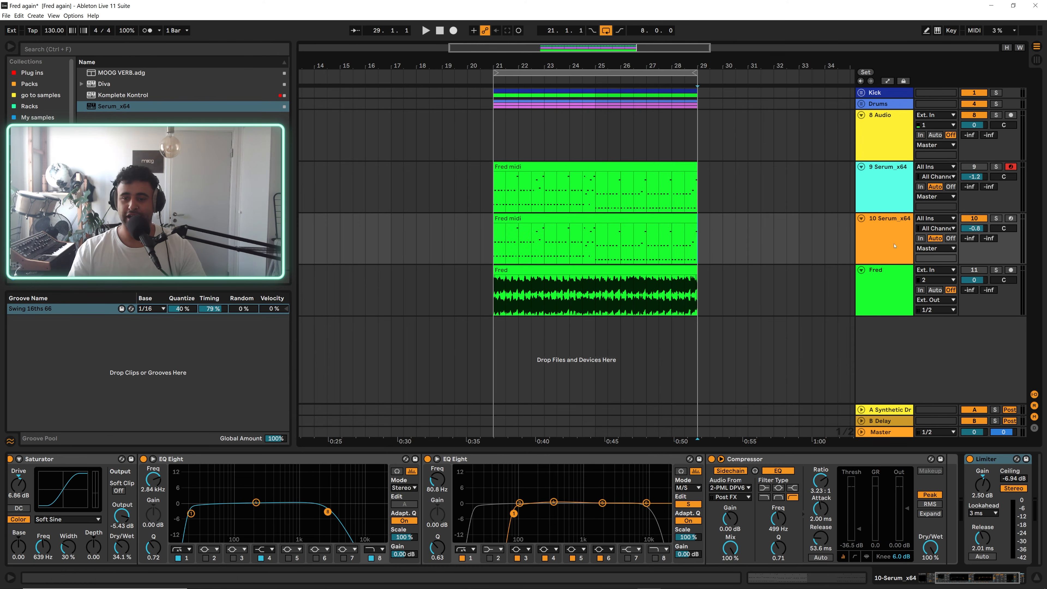
click(88, 462)
key(Left)
key(Left)
key(Left)
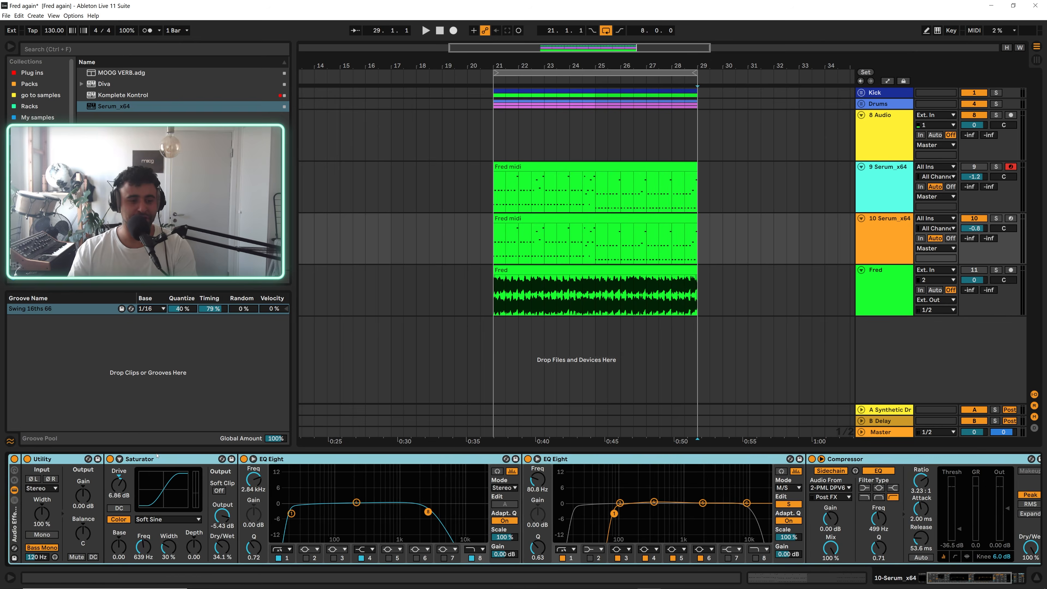